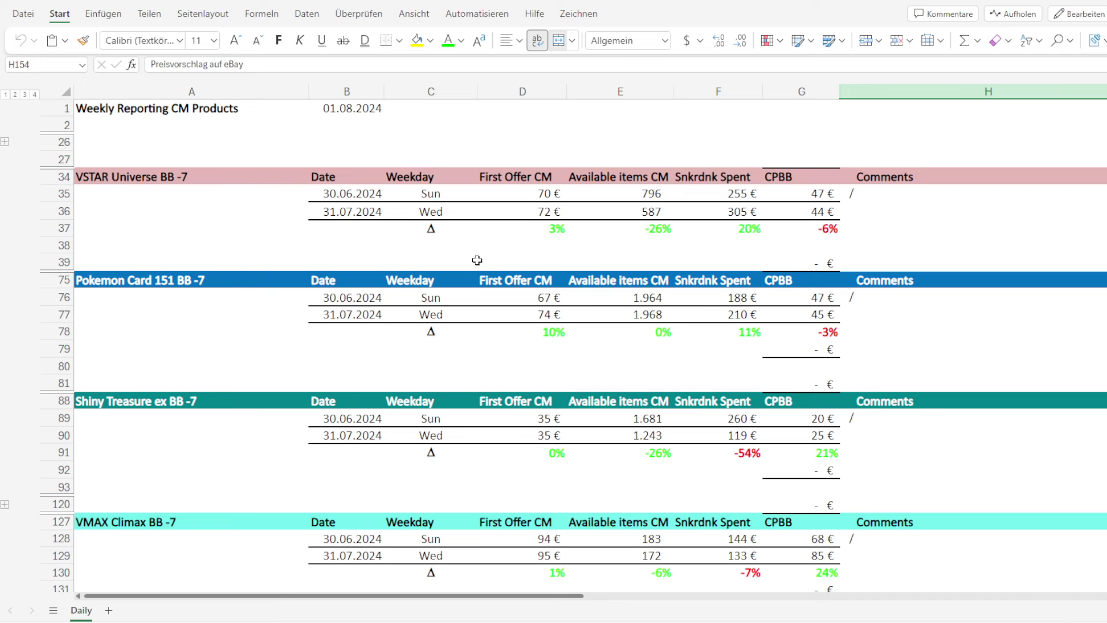
Look over the product blocks of the weekly report, from VSTAR Universe down to Pokemon 151 ETB
{"action": "scroll", "coordinate": [640, 393], "scroll_direction": "down", "scroll_amount": 5}
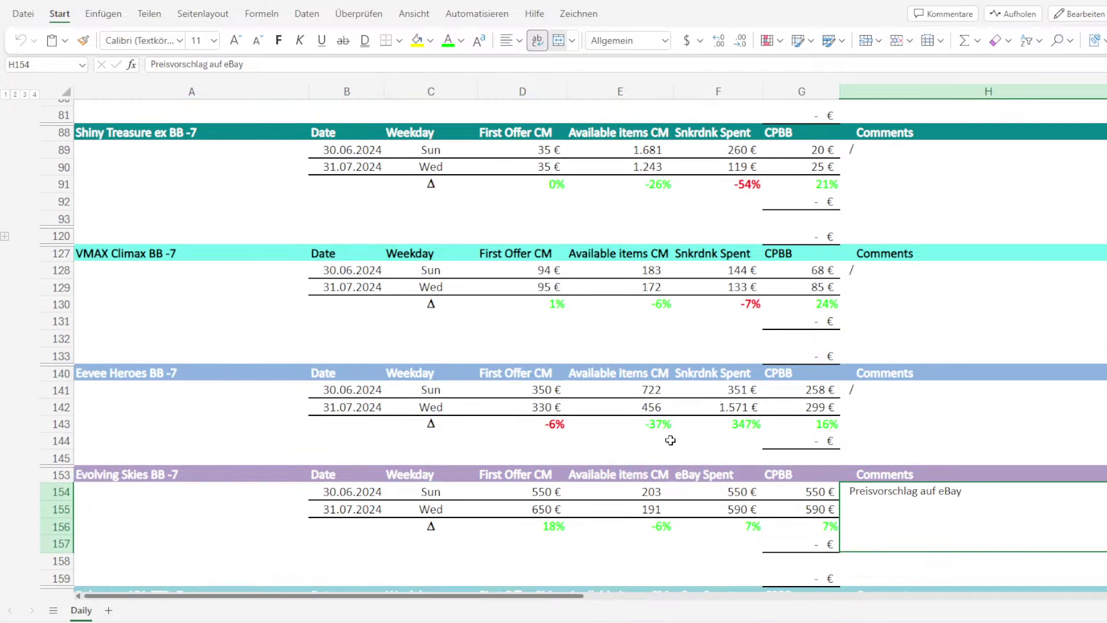
{"action": "scroll", "coordinate": [813, 467], "scroll_direction": "down", "scroll_amount": 4}
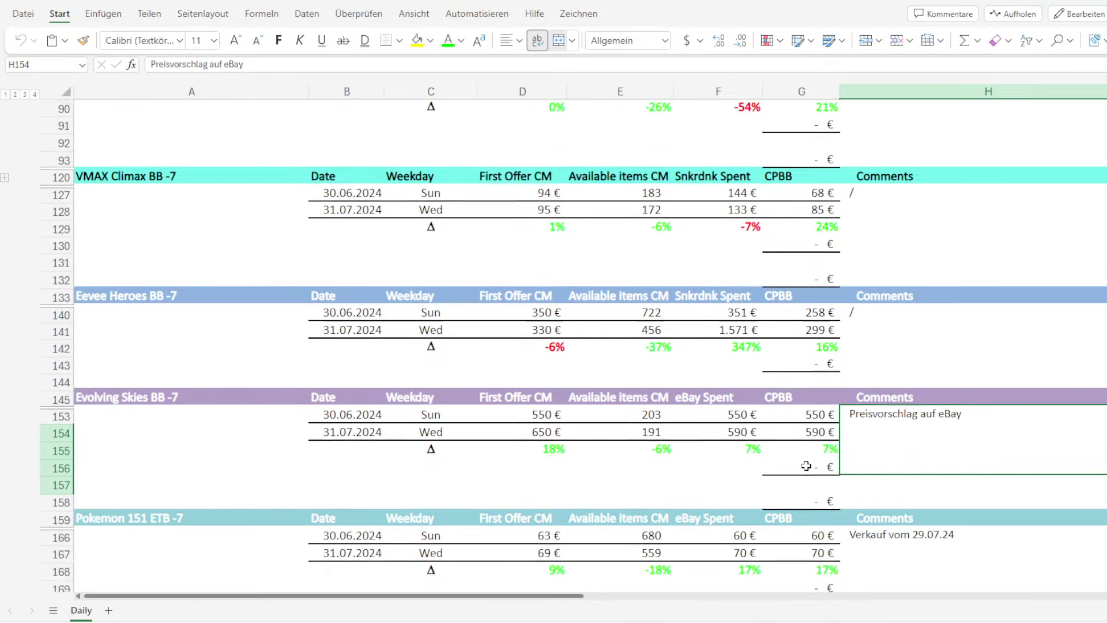
{"action": "scroll", "coordinate": [806, 466], "scroll_direction": "up", "scroll_amount": 9}
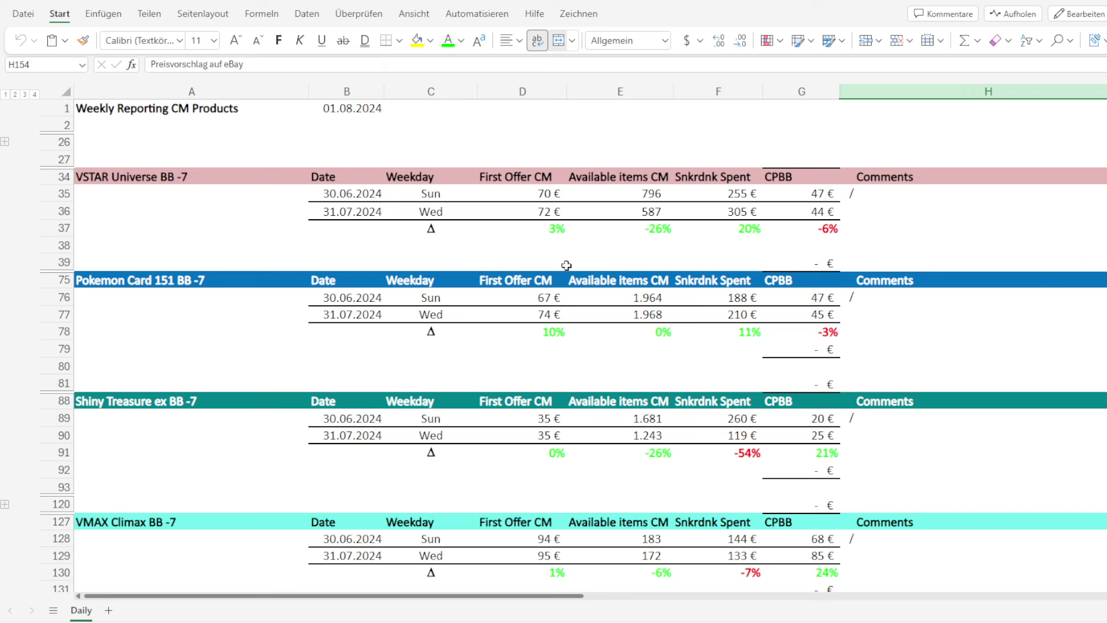
Examine the VSTAR Universe block's June and July first offer, available items, Snkrdnk Spent and CPBB figures with their percentage changes
{"action": "left_click", "coordinate": [655, 228]}
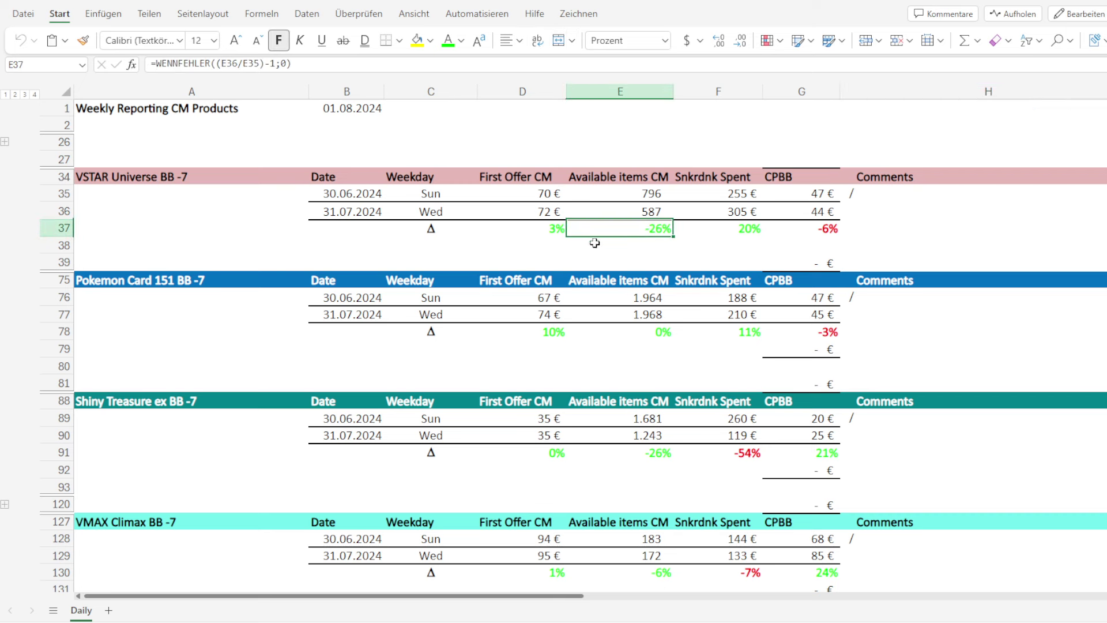
{"action": "left_click", "coordinate": [545, 229]}
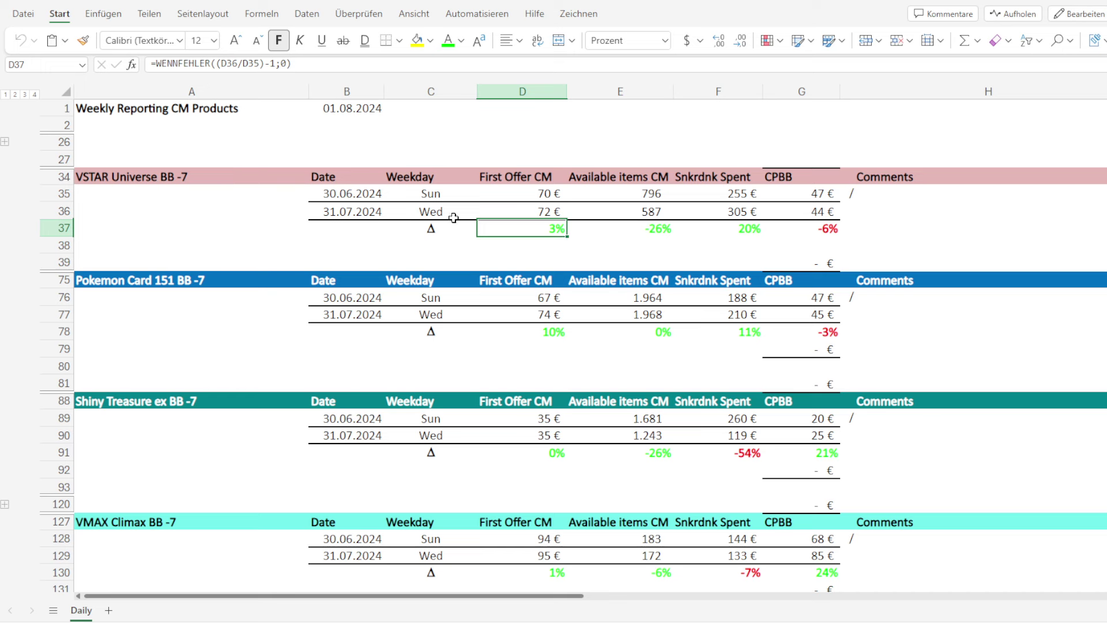
{"action": "left_click", "coordinate": [822, 199]}
{"action": "left_click", "coordinate": [816, 212]}
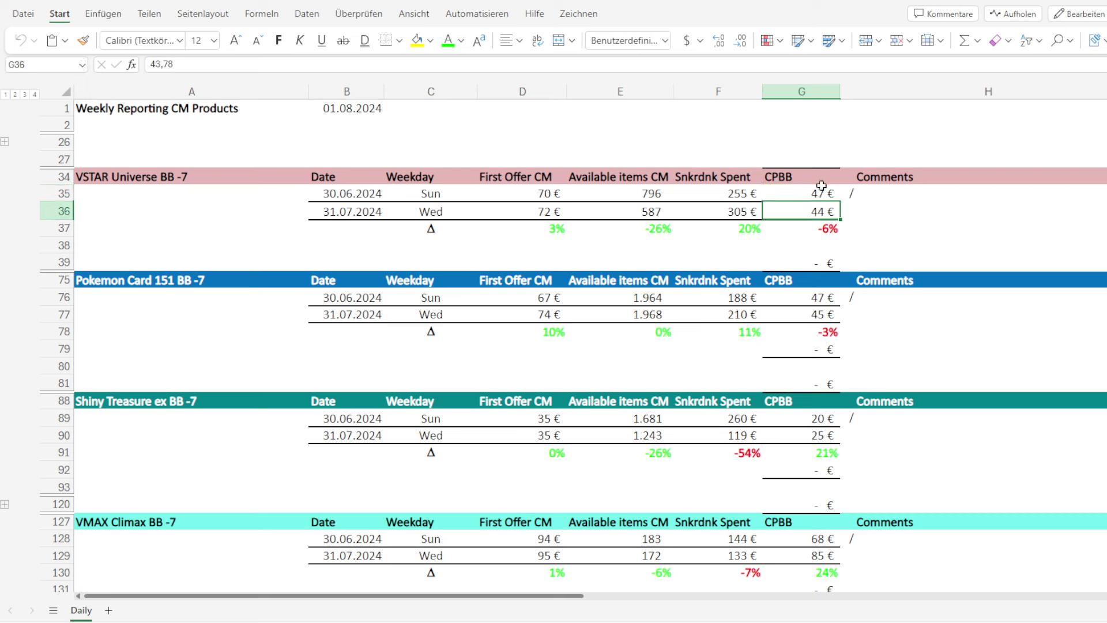
{"action": "left_click", "coordinate": [833, 230]}
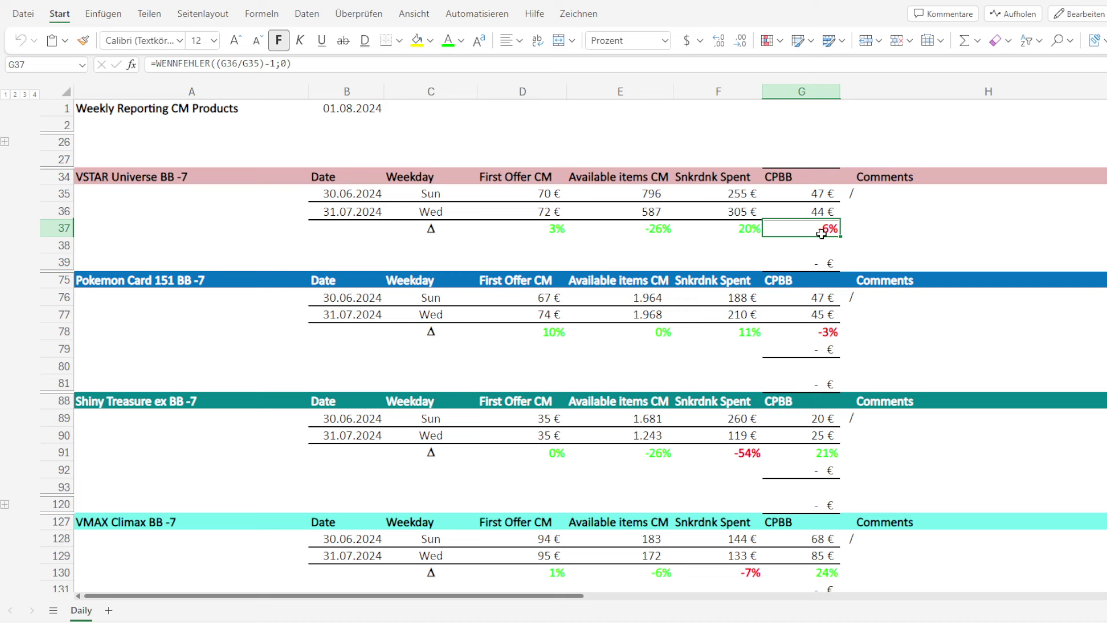
{"action": "left_click", "coordinate": [825, 196]}
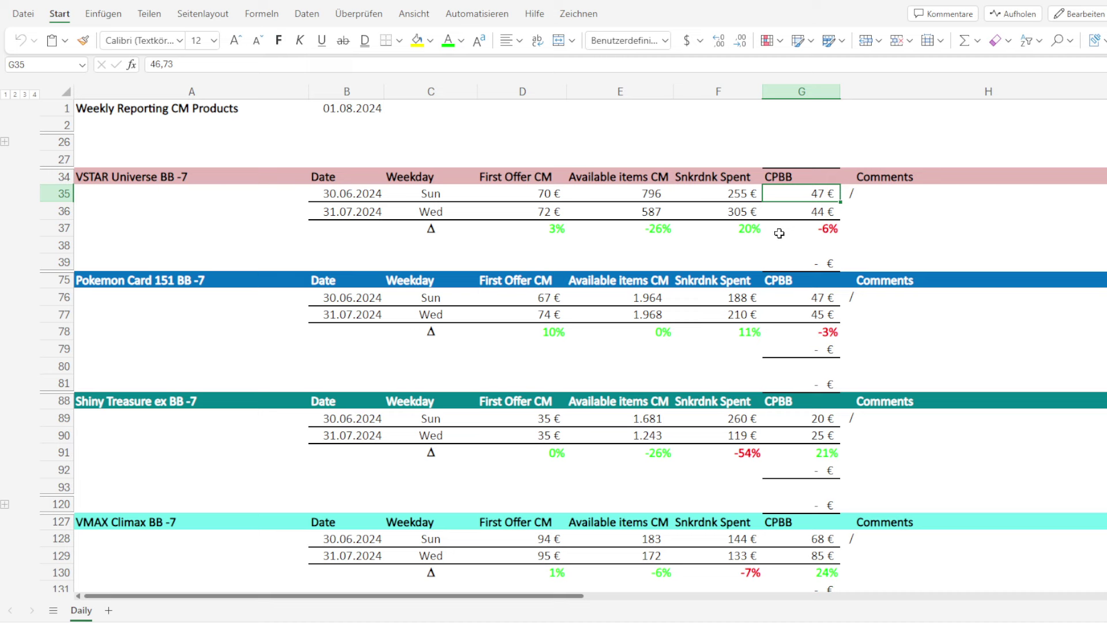
{"action": "left_click", "coordinate": [745, 210]}
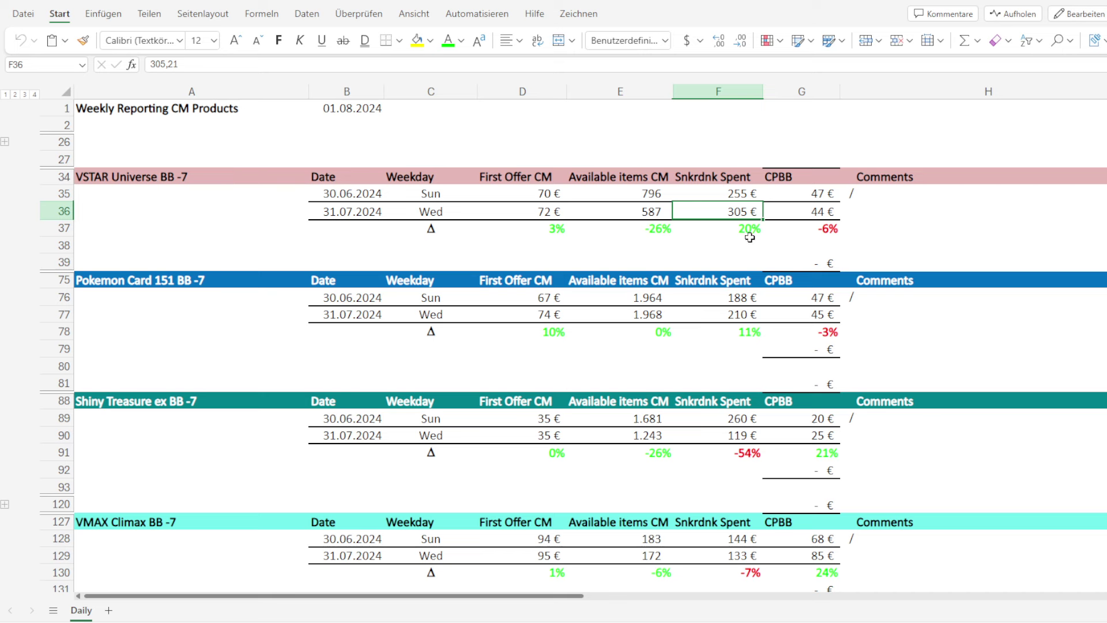
{"action": "left_click", "coordinate": [749, 230]}
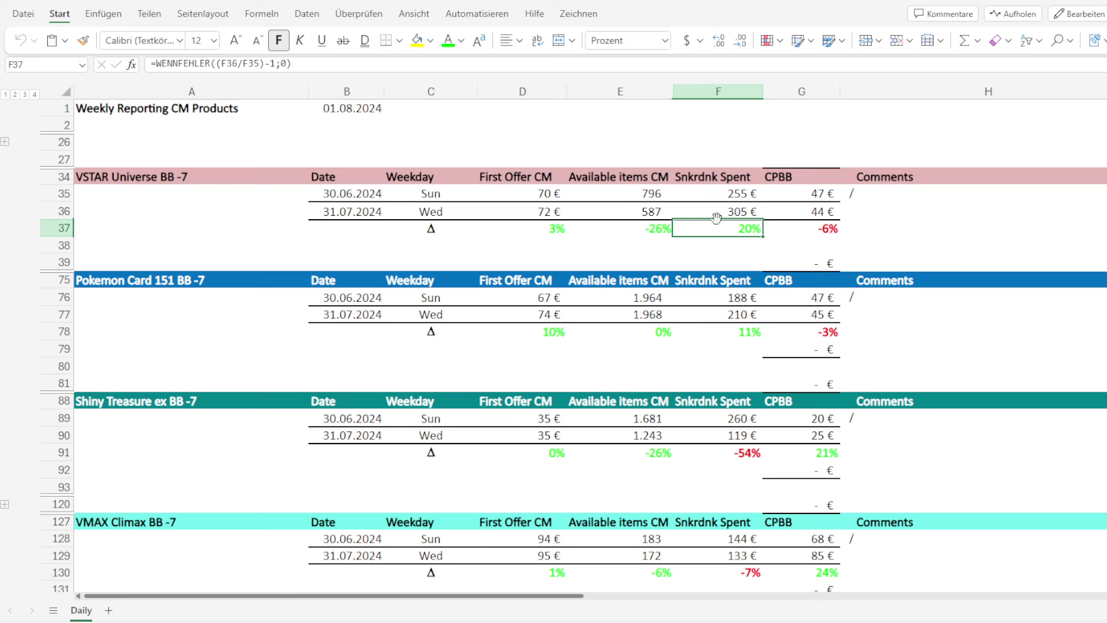
{"action": "left_click", "coordinate": [650, 232]}
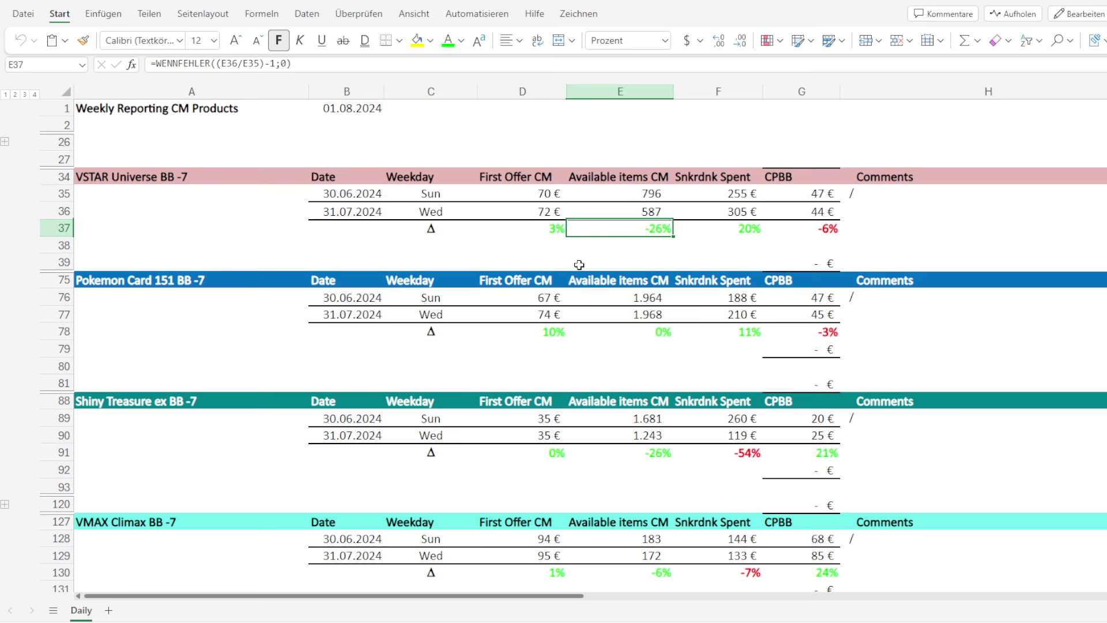
{"action": "left_click", "coordinate": [542, 214]}
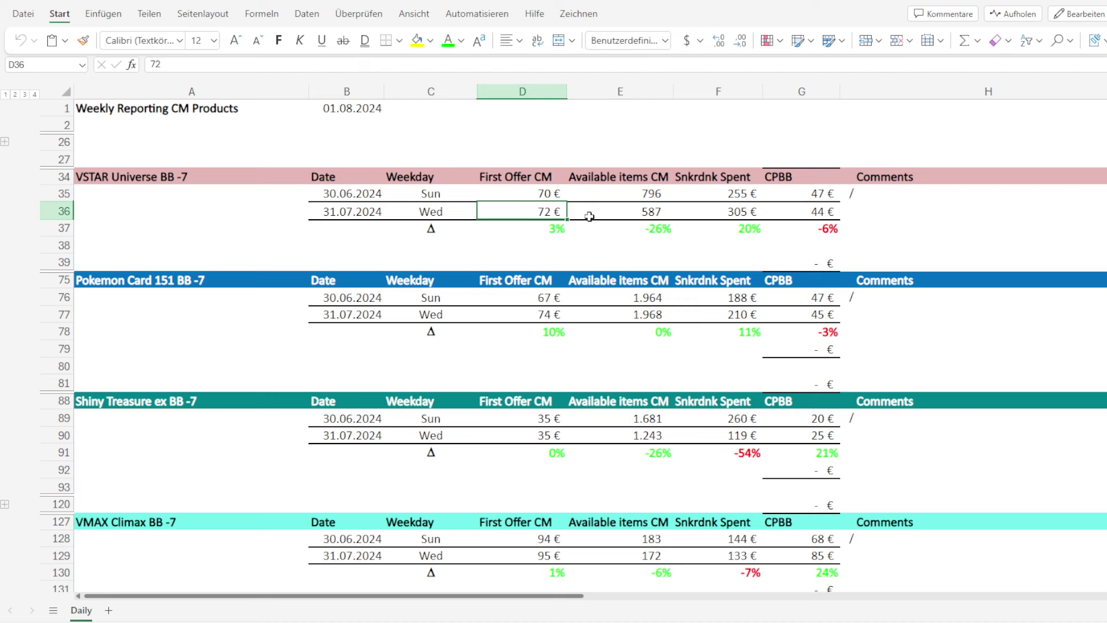
{"action": "left_click", "coordinate": [542, 194]}
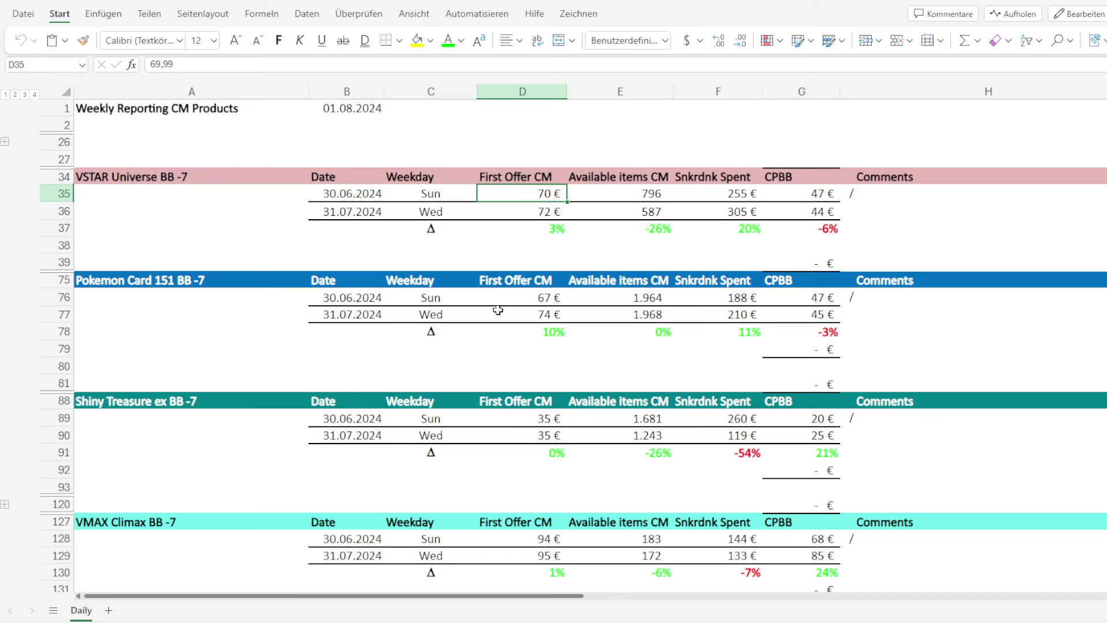
Examine the Pokemon Card 151 block's July first offer, available items and CPBB, plus the changes in items, Snkrdnk Spent and CPBB
{"action": "left_click", "coordinate": [527, 314]}
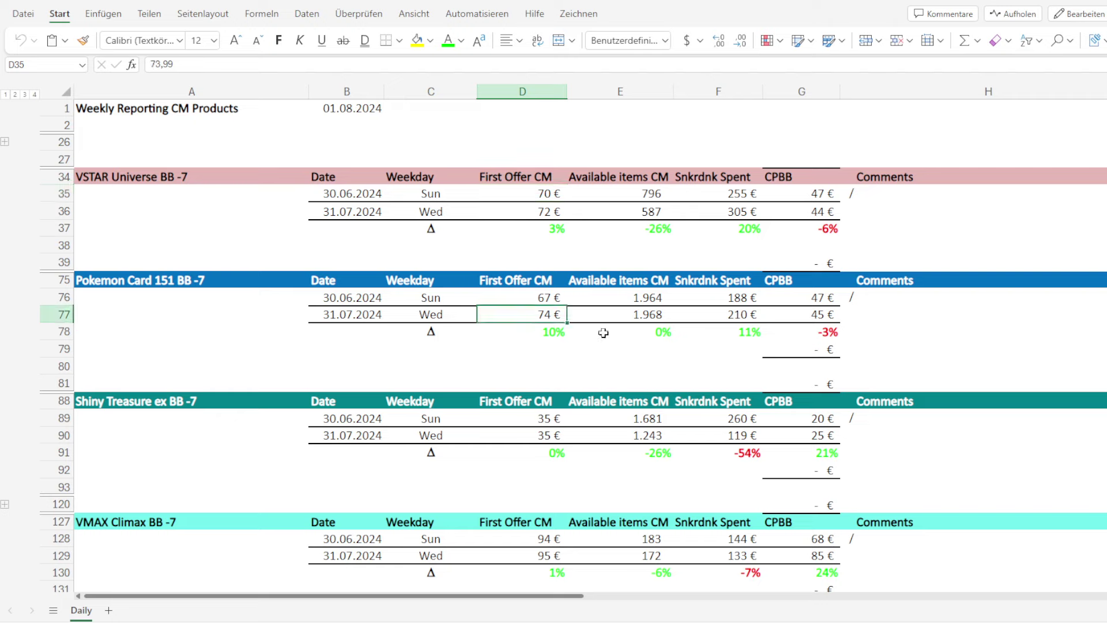
{"action": "scroll", "coordinate": [257, 329], "scroll_direction": "down", "scroll_amount": 2}
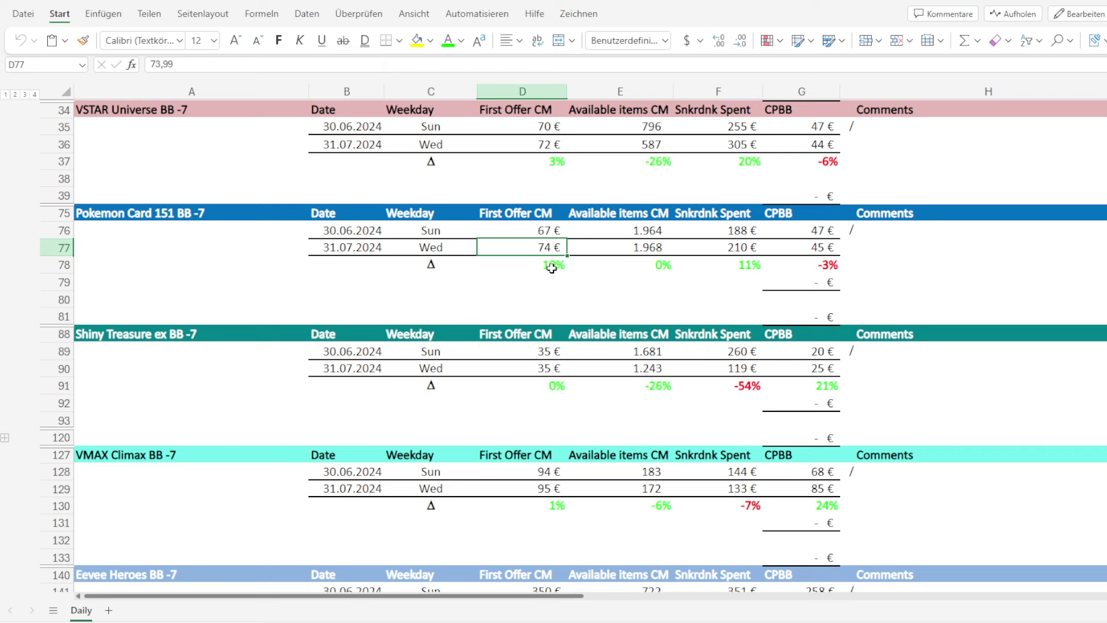
{"action": "left_click", "coordinate": [746, 268]}
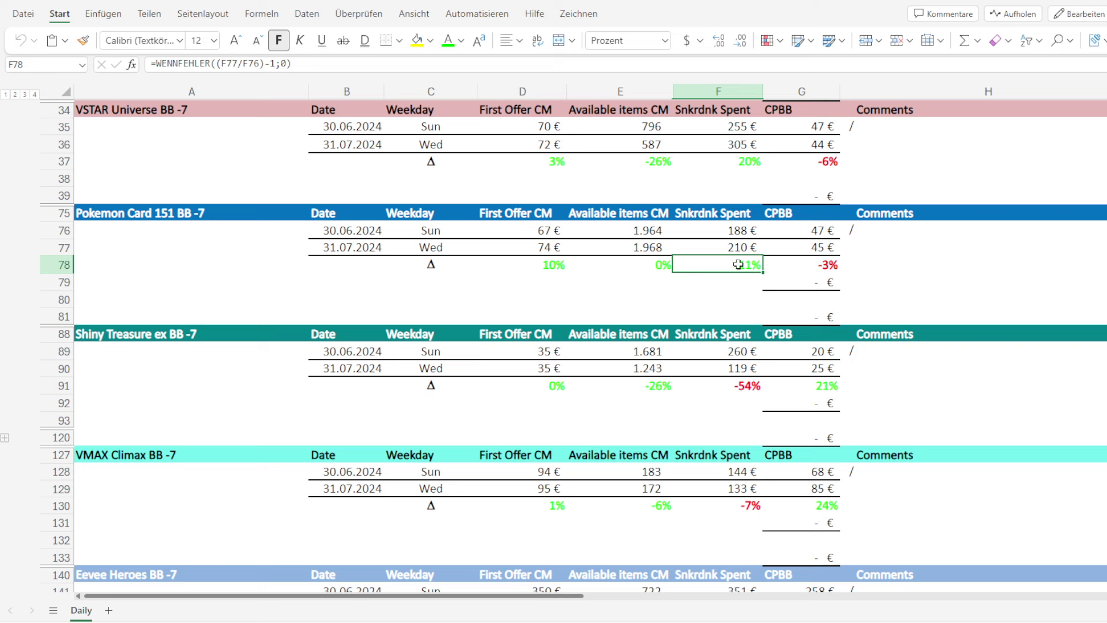
{"action": "left_click", "coordinate": [821, 269]}
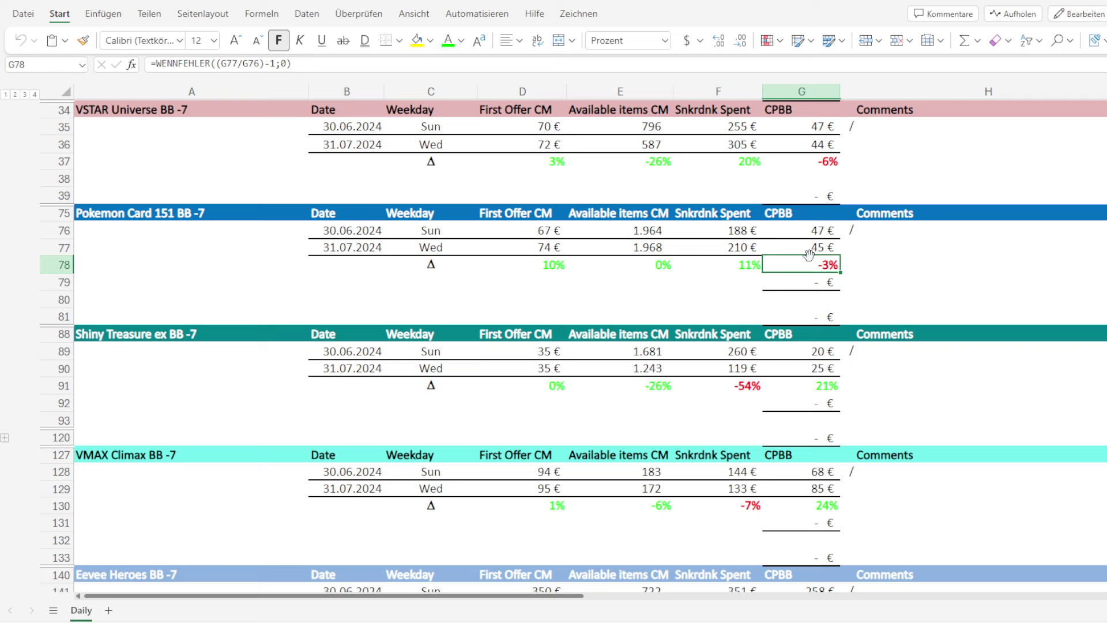
{"action": "left_click", "coordinate": [810, 248]}
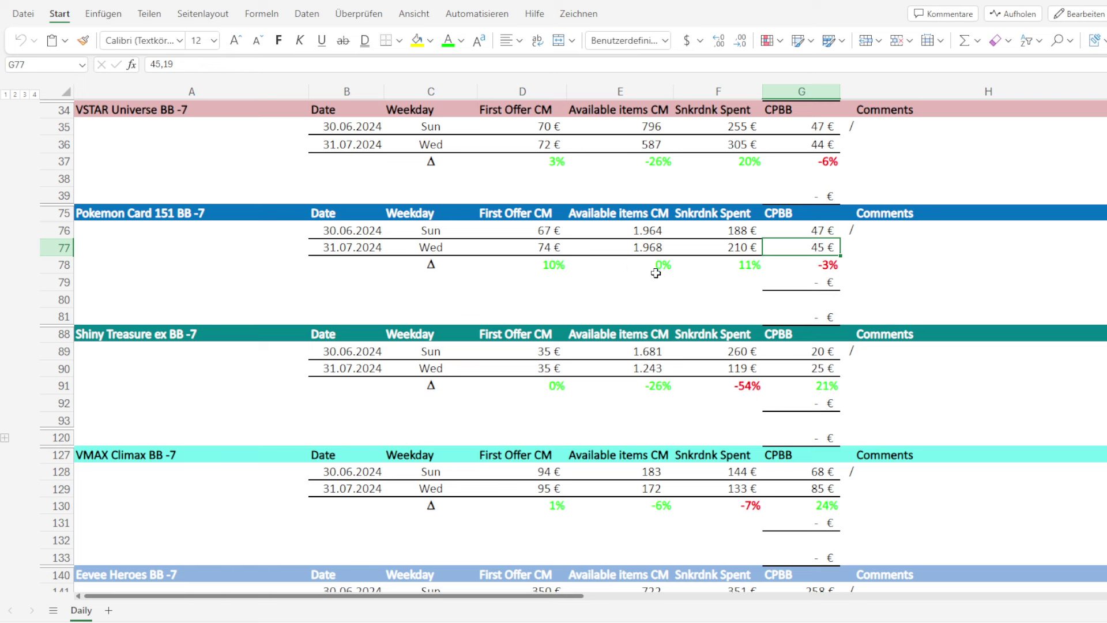
{"action": "left_click", "coordinate": [653, 247]}
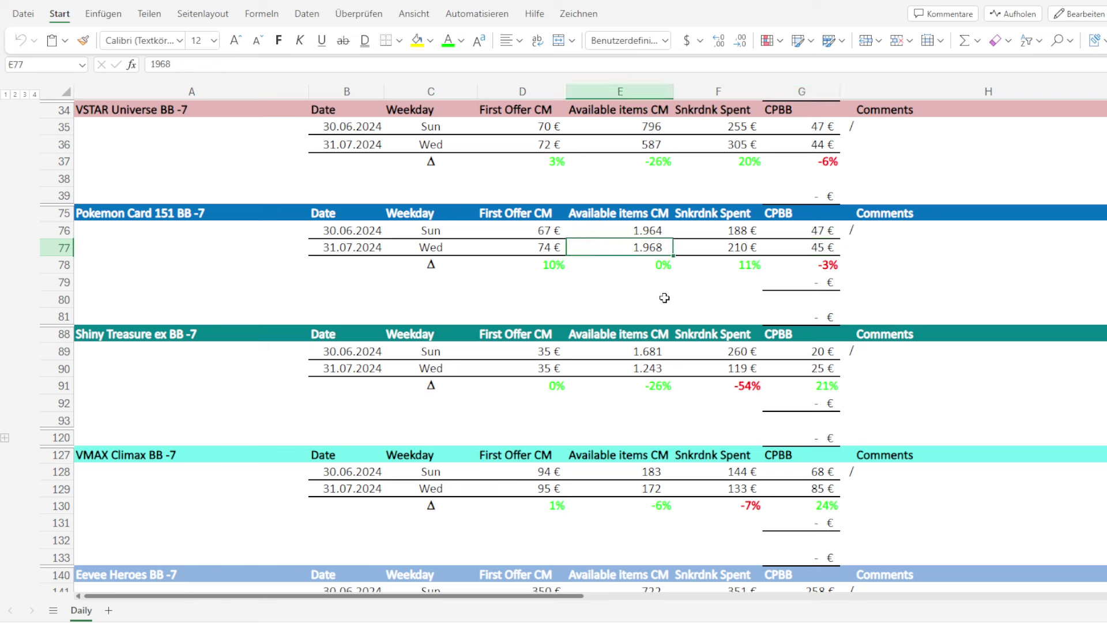
{"action": "left_click", "coordinate": [663, 266]}
{"action": "left_click", "coordinate": [693, 280]}
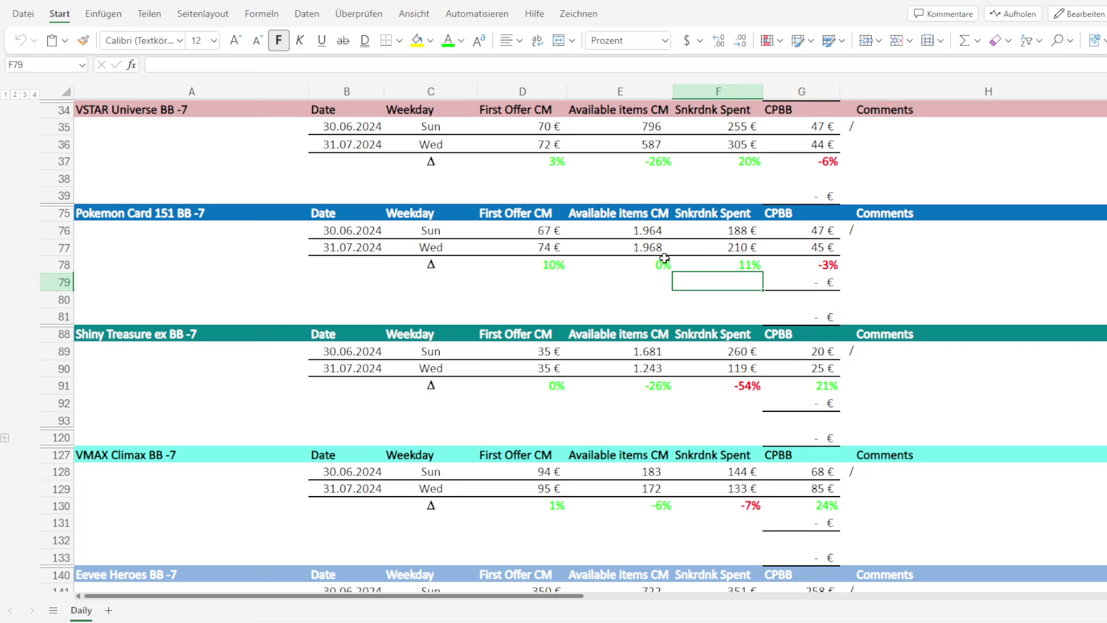
Examine the Shiny Treasure ex block's July CPBB, Snkrdnk Spent and first offer, along with the changes in spending, CPBB and available items
{"action": "scroll", "coordinate": [411, 376], "scroll_direction": "down", "scroll_amount": 1}
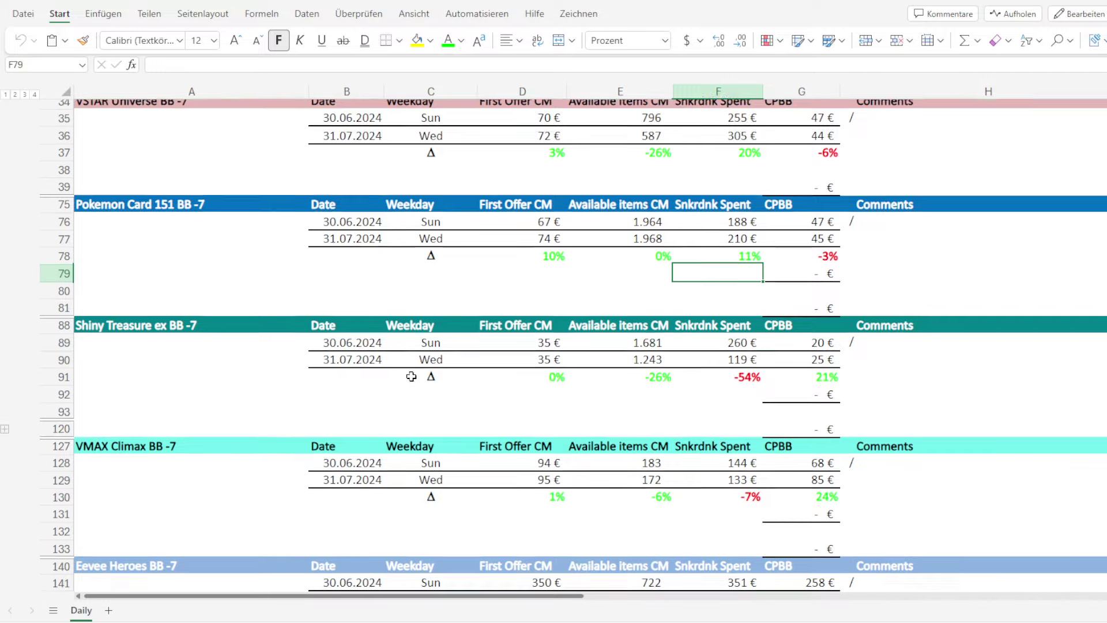
{"action": "scroll", "coordinate": [411, 376], "scroll_direction": "down", "scroll_amount": 3}
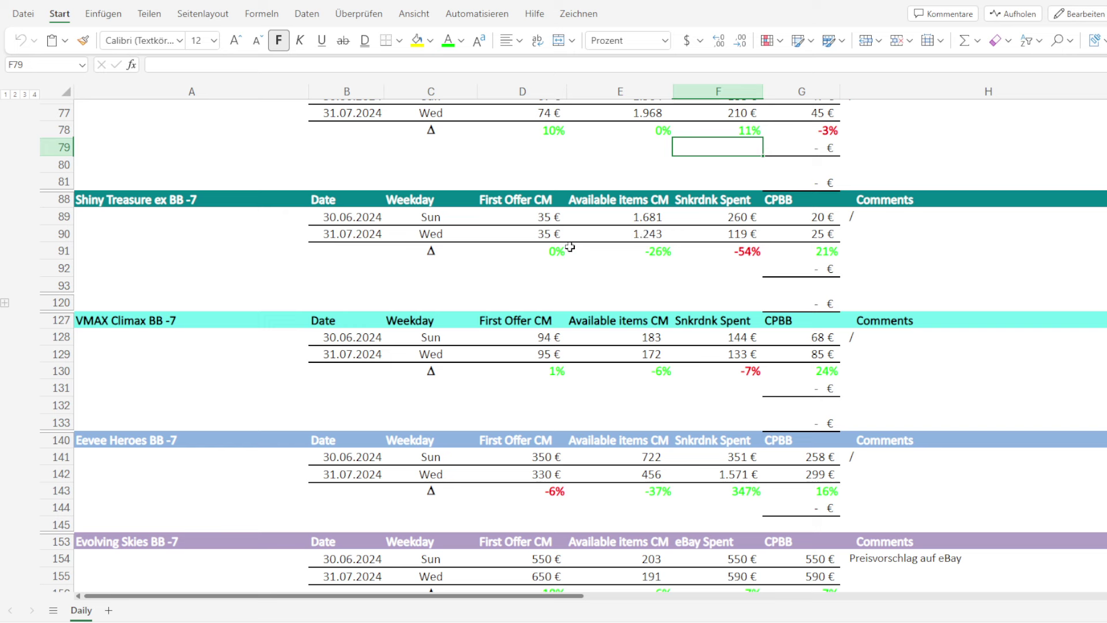
{"action": "left_click", "coordinate": [815, 234]}
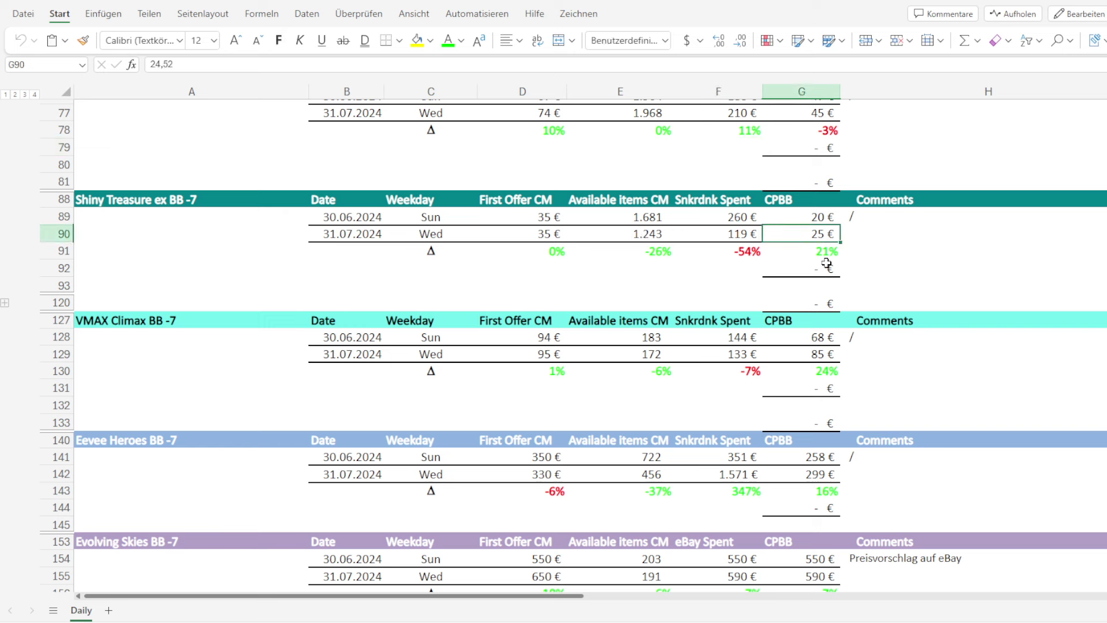
{"action": "left_click", "coordinate": [747, 233]}
{"action": "left_click", "coordinate": [746, 253]}
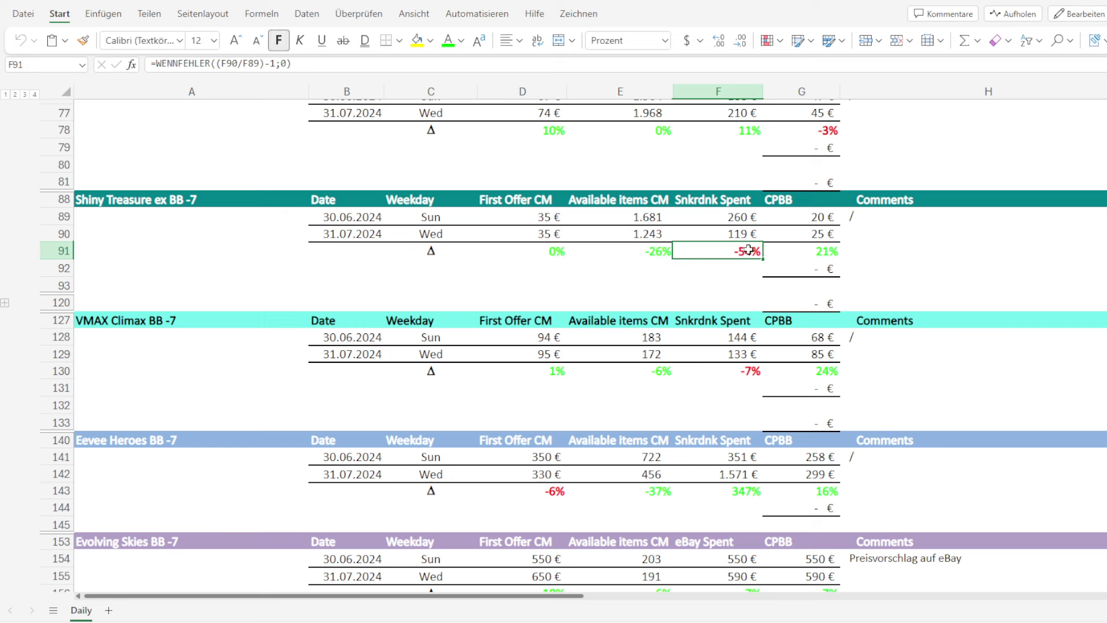
{"action": "left_click", "coordinate": [814, 252]}
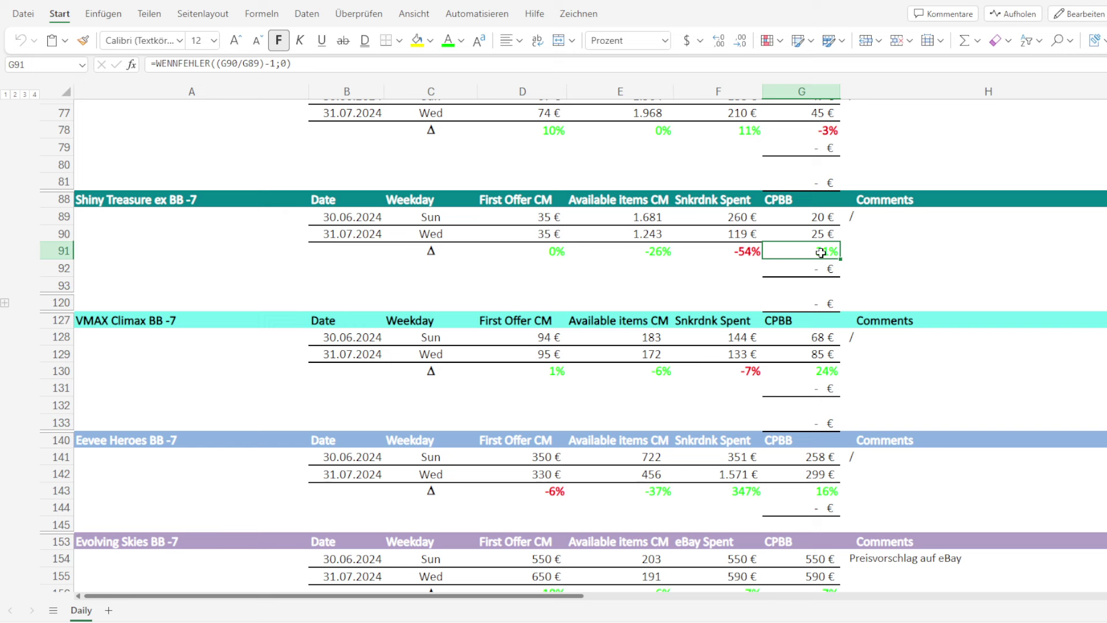
{"action": "left_click", "coordinate": [664, 254]}
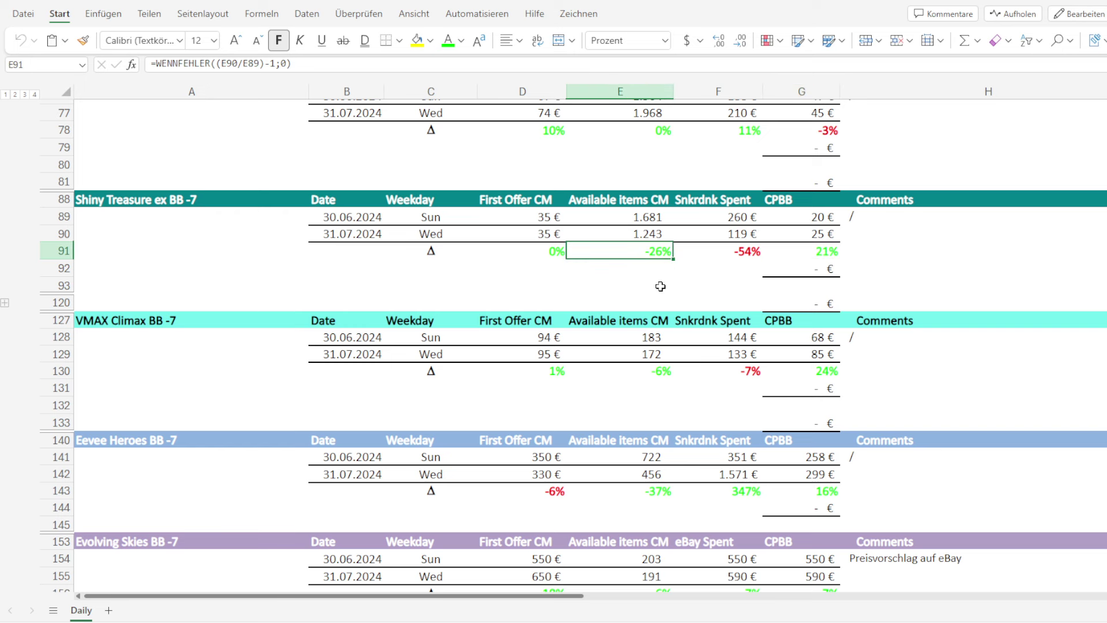
{"action": "left_click", "coordinate": [550, 234]}
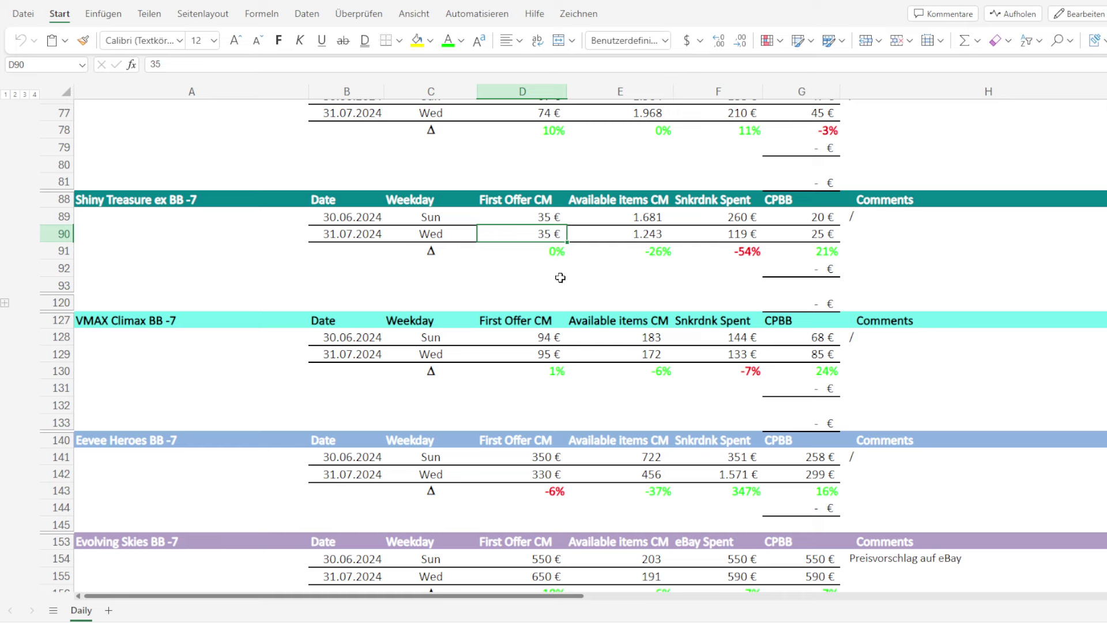
Examine the VMAX Climax block's CPBB, Snkrdnk Spent, available items and first offer, comparing the June and July values
{"action": "scroll", "coordinate": [564, 323], "scroll_direction": "down", "scroll_amount": 3}
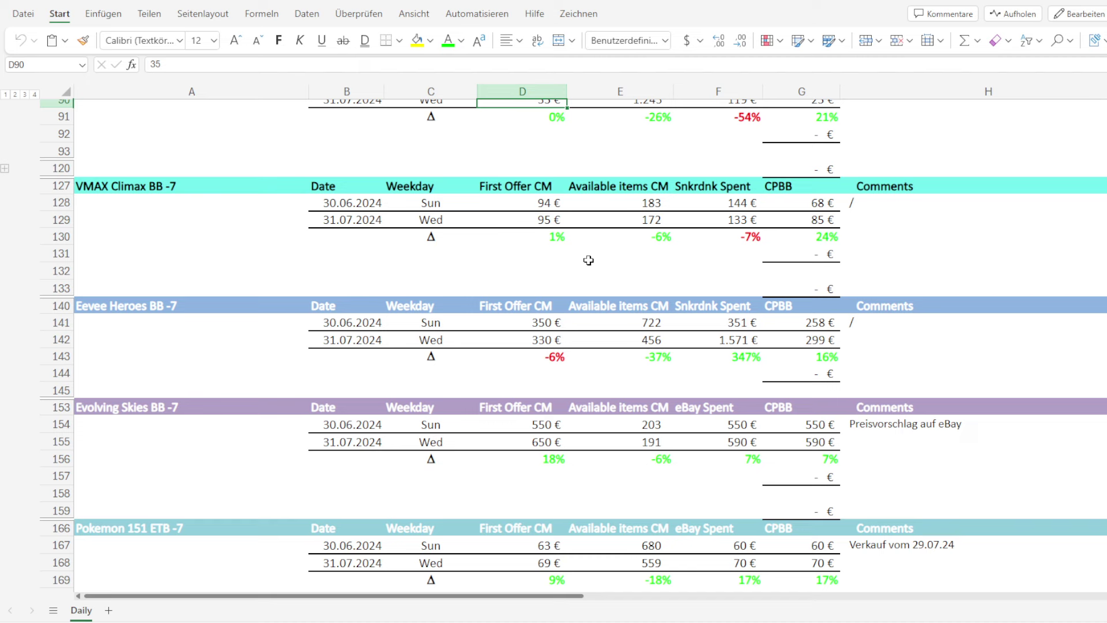
{"action": "left_click", "coordinate": [823, 240]}
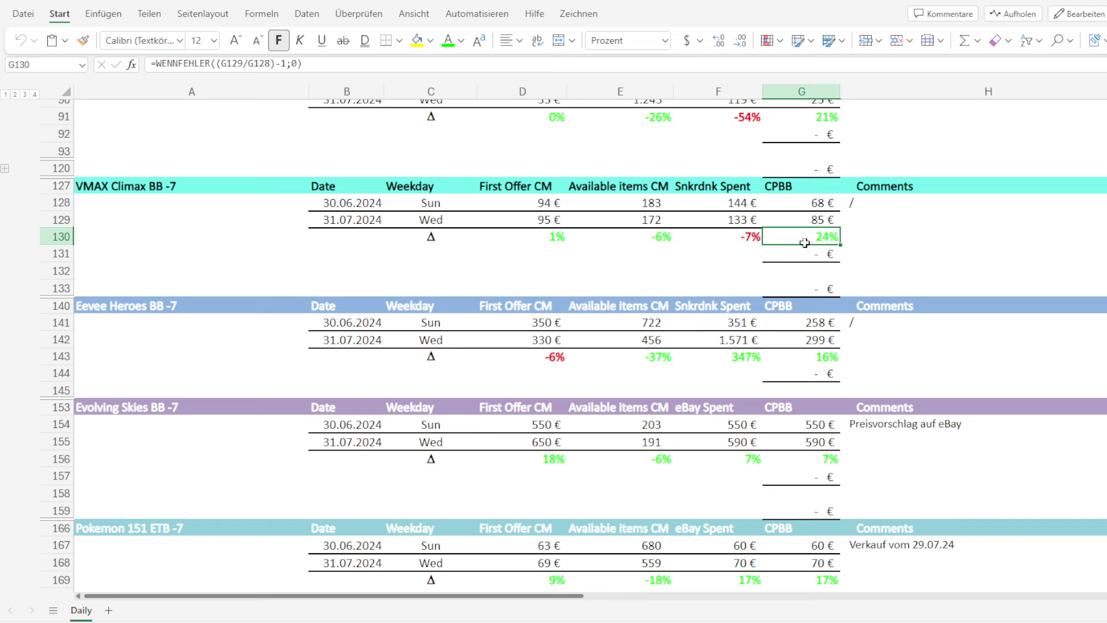
{"action": "left_click", "coordinate": [750, 238]}
{"action": "left_click", "coordinate": [828, 231]}
{"action": "left_click", "coordinate": [816, 203]}
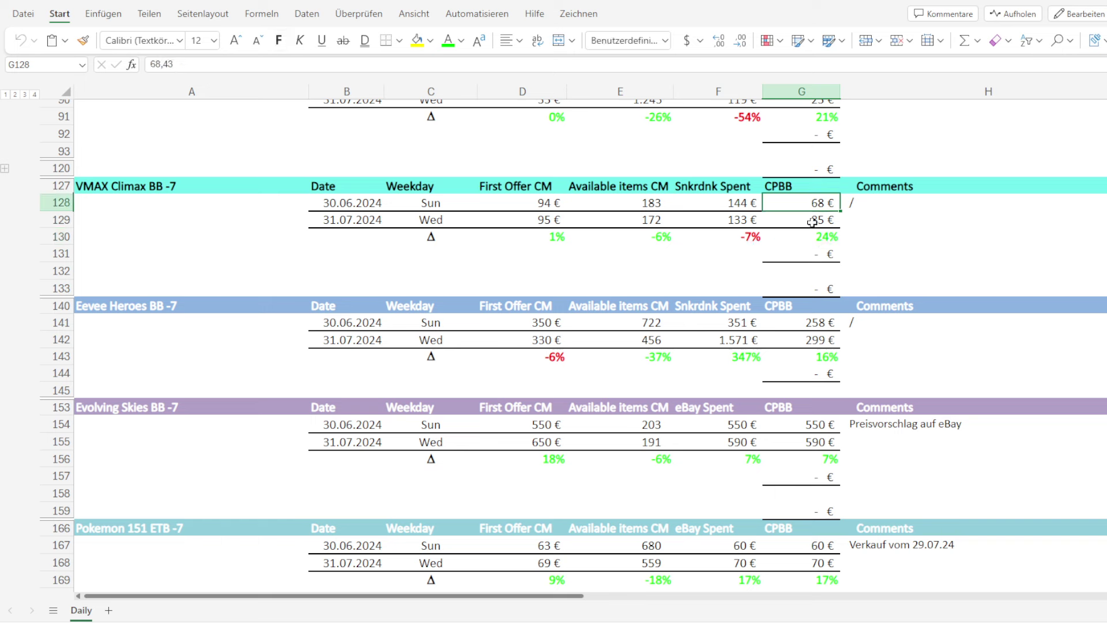
{"action": "left_click", "coordinate": [644, 223]}
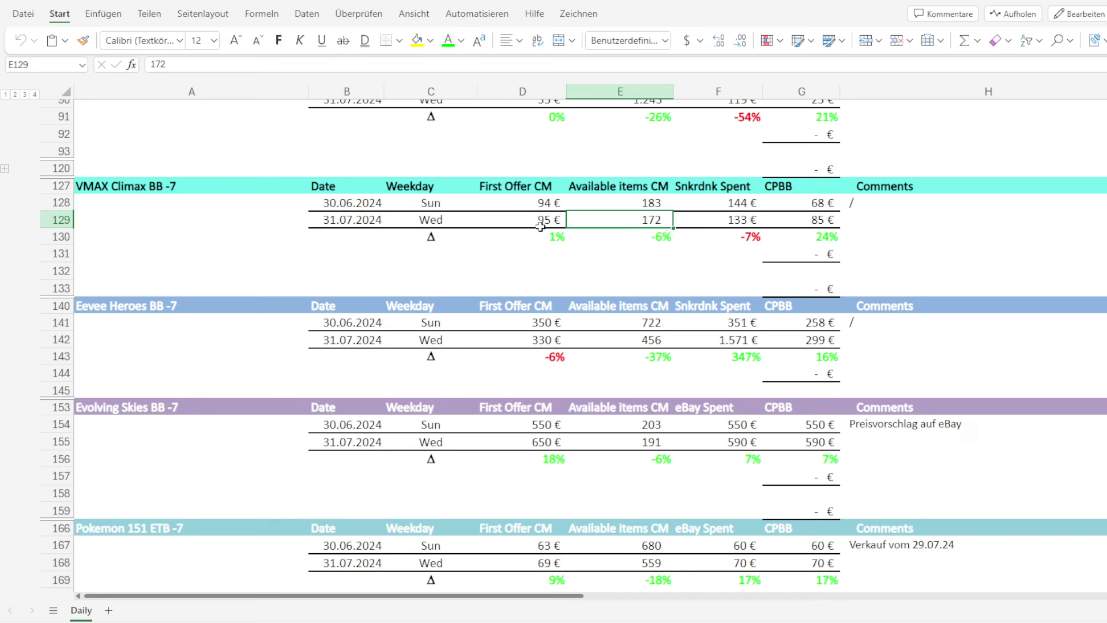
{"action": "left_click", "coordinate": [554, 239]}
{"action": "left_click", "coordinate": [547, 216]}
{"action": "left_click", "coordinate": [540, 204]}
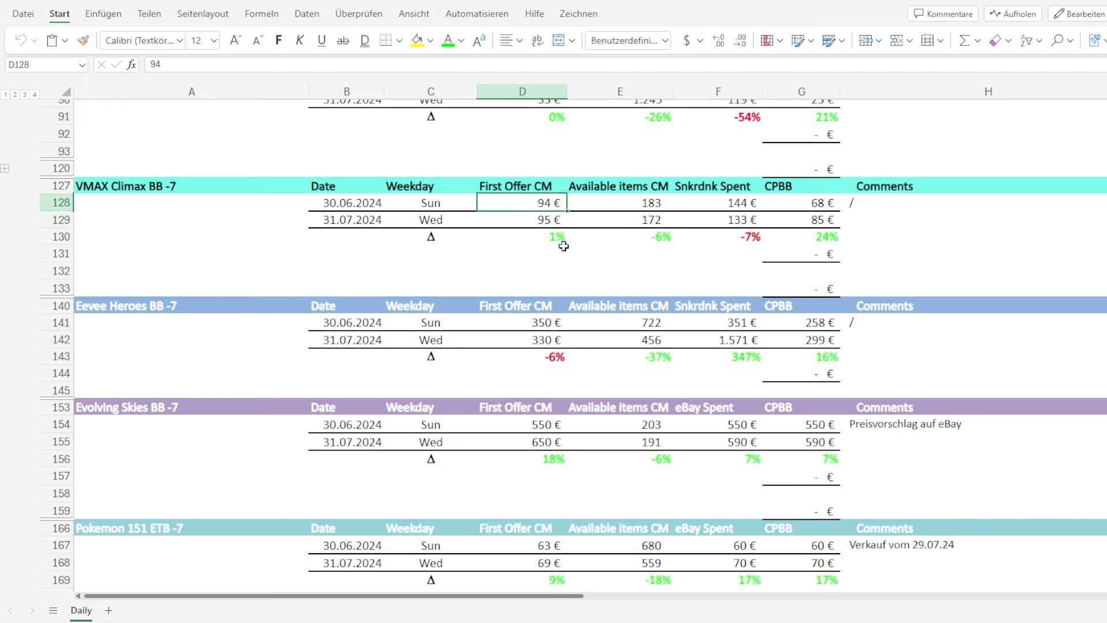
{"action": "left_click", "coordinate": [540, 222]}
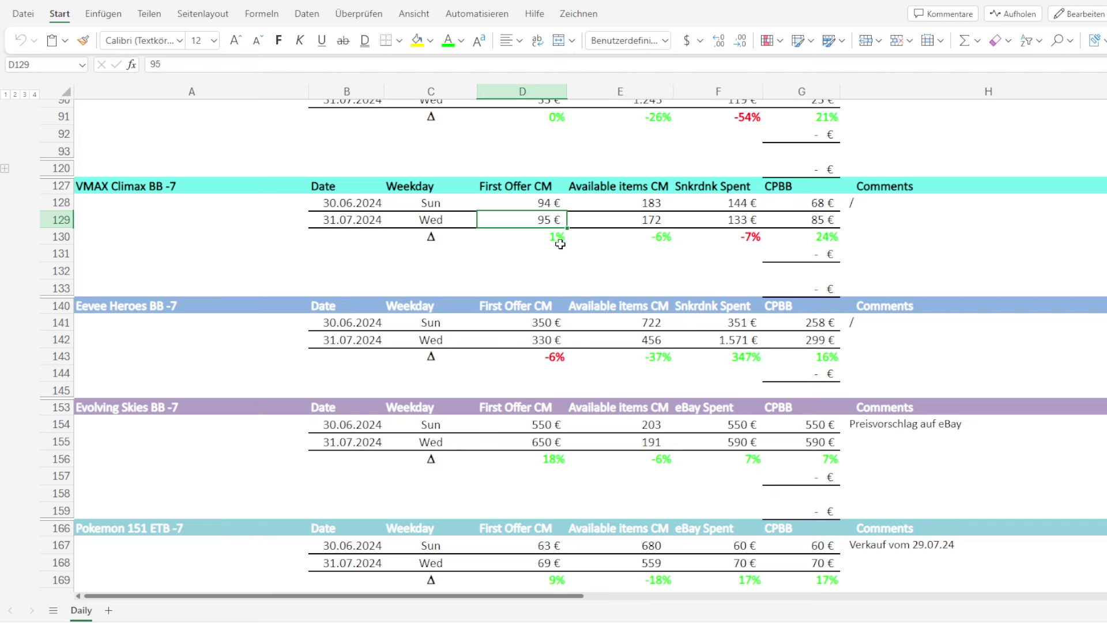
{"action": "left_click", "coordinate": [813, 224]}
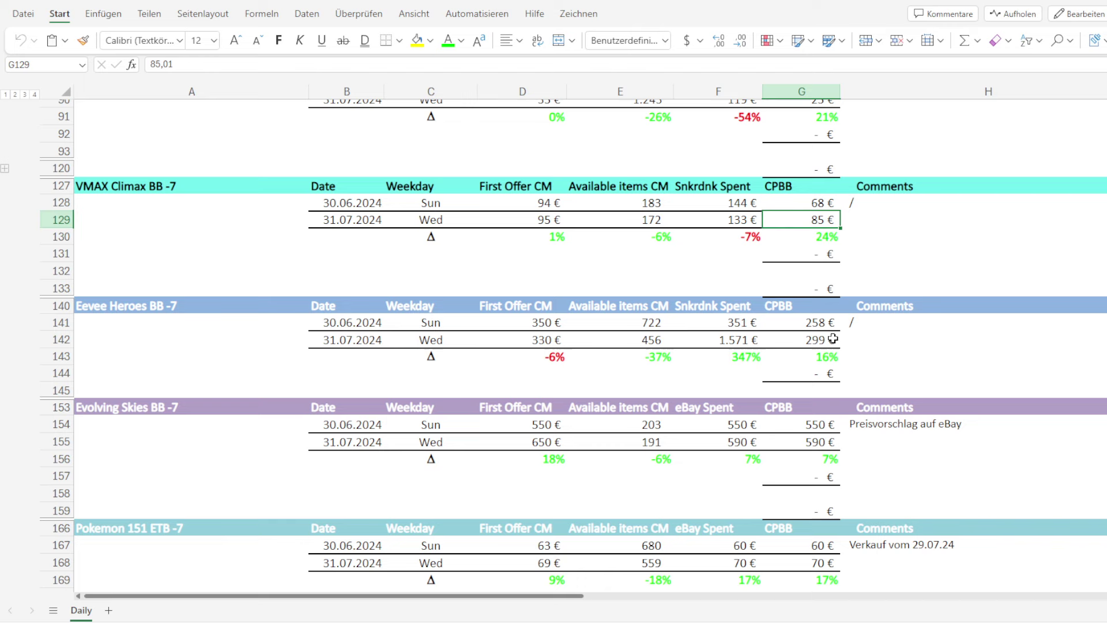
Examine the Eevee Heroes block's July first offer, Snkrdnk Spent and CPBB, plus the changes in available items, spending and CPBB
{"action": "scroll", "coordinate": [498, 383], "scroll_direction": "down", "scroll_amount": 3}
{"action": "scroll", "coordinate": [492, 371], "scroll_direction": "up", "scroll_amount": 2}
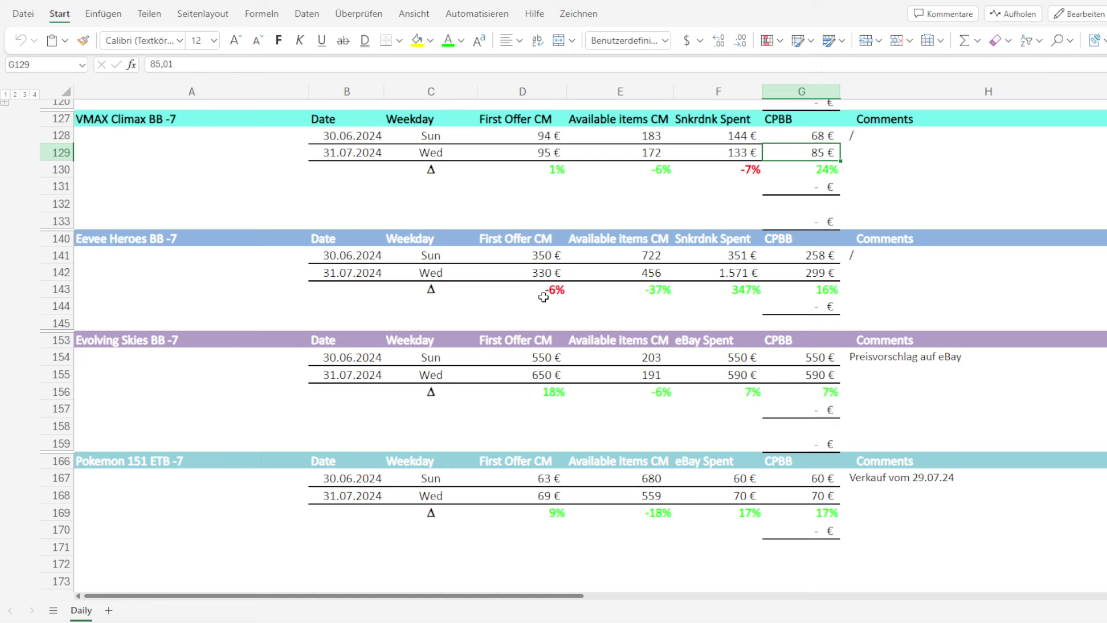
{"action": "left_click", "coordinate": [548, 275]}
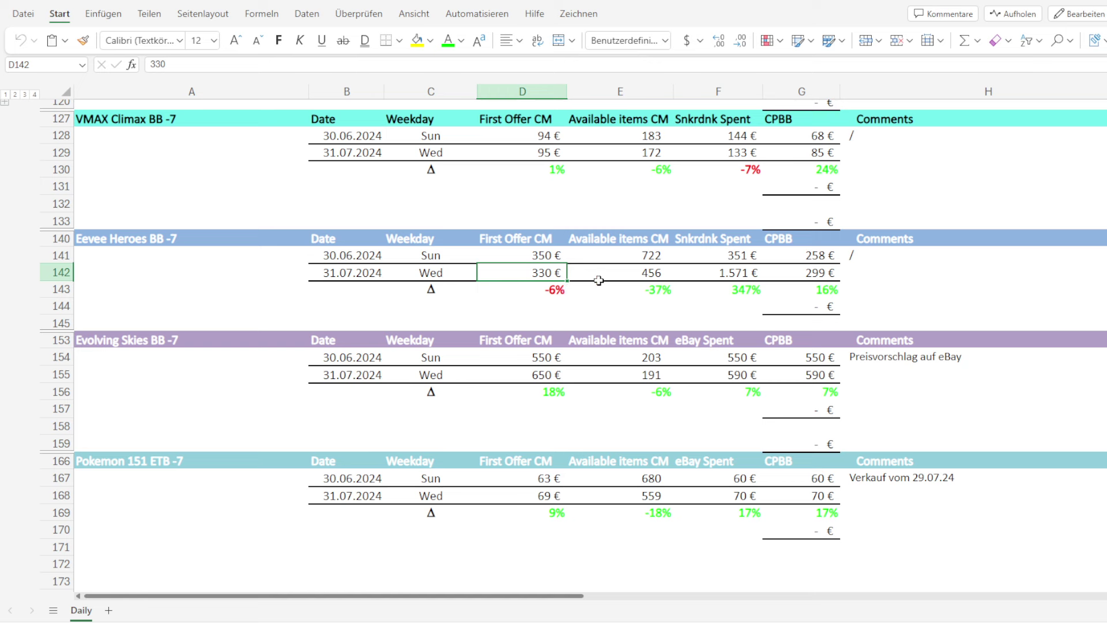
{"action": "left_click", "coordinate": [834, 279]}
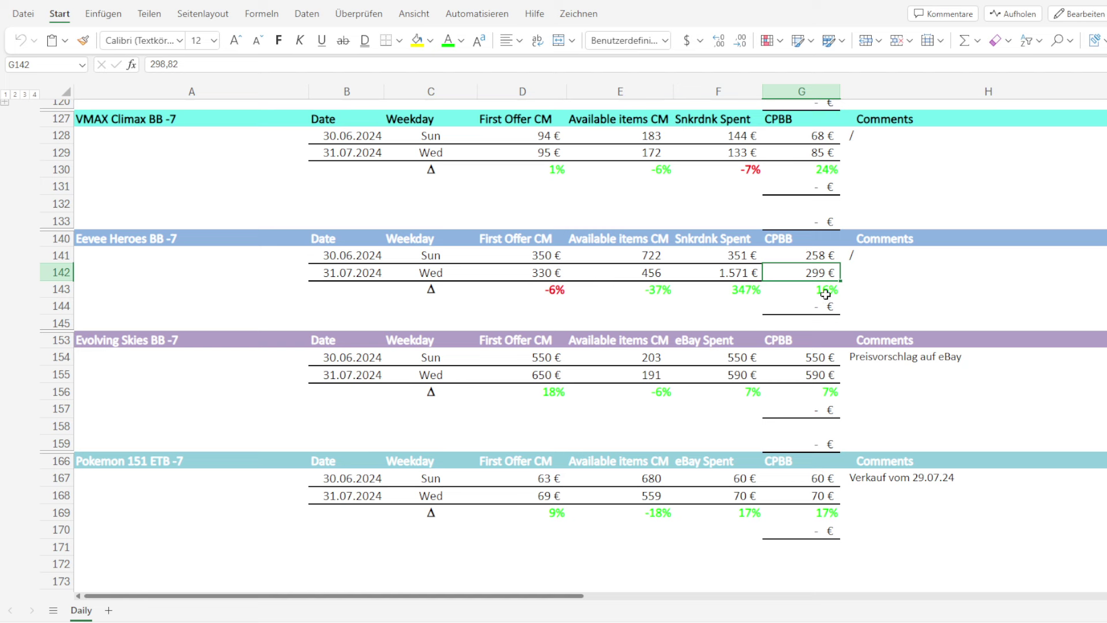
{"action": "left_click", "coordinate": [827, 294]}
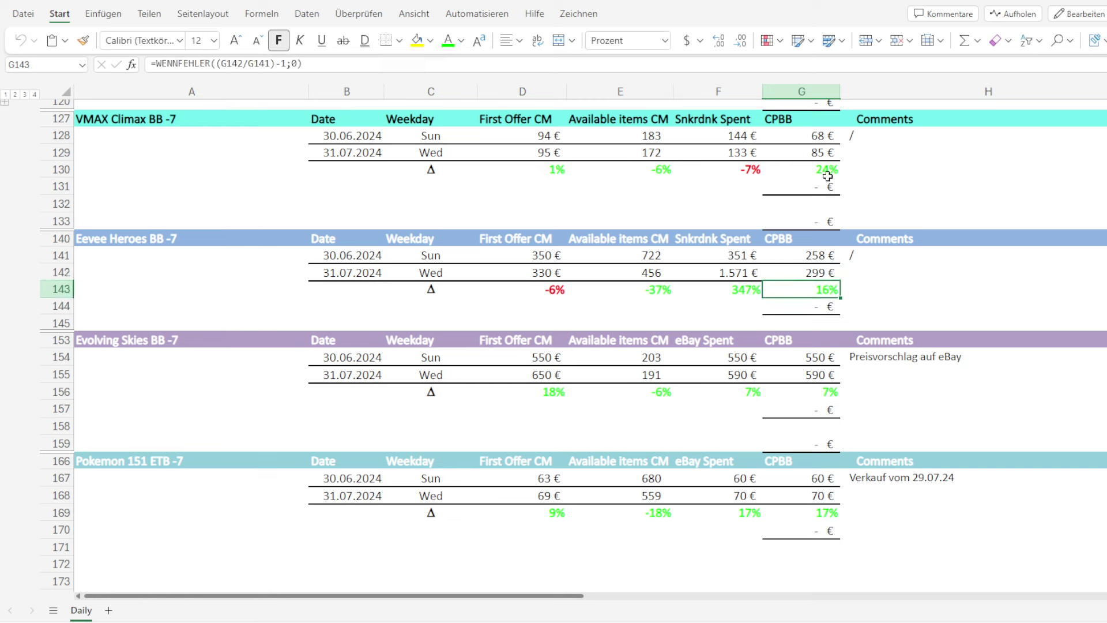
{"action": "left_click", "coordinate": [556, 279]}
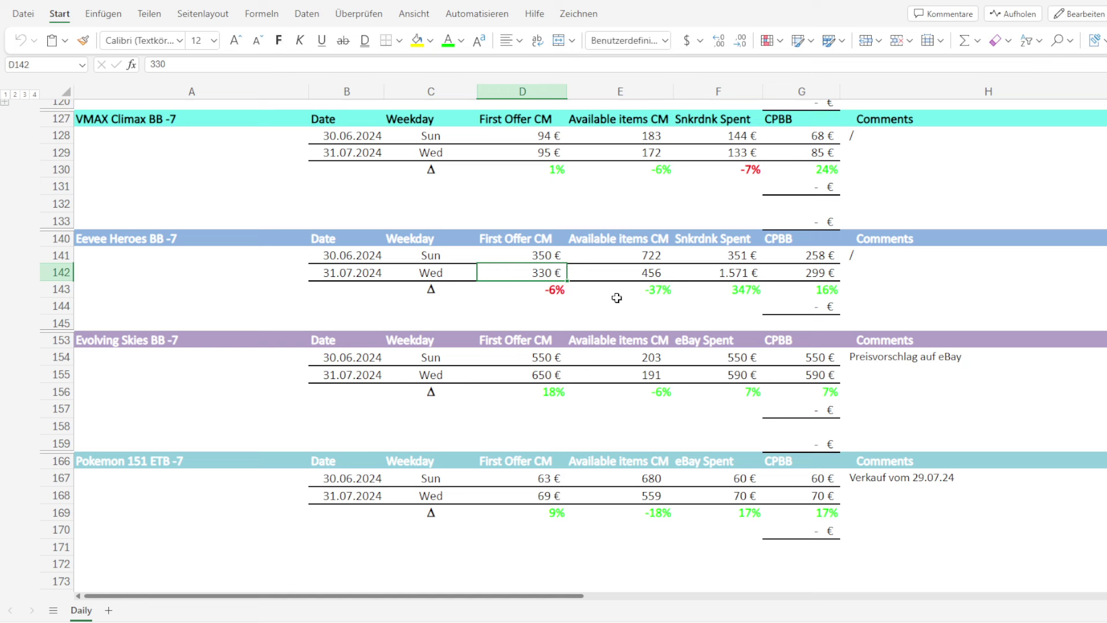
{"action": "left_click", "coordinate": [664, 293]}
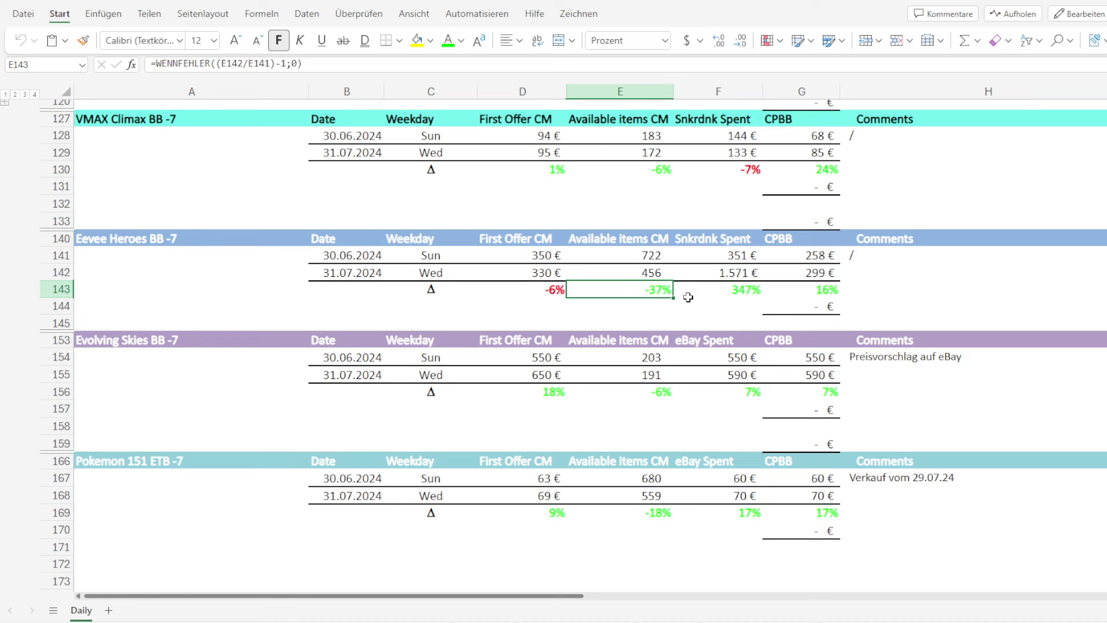
{"action": "left_click", "coordinate": [745, 275]}
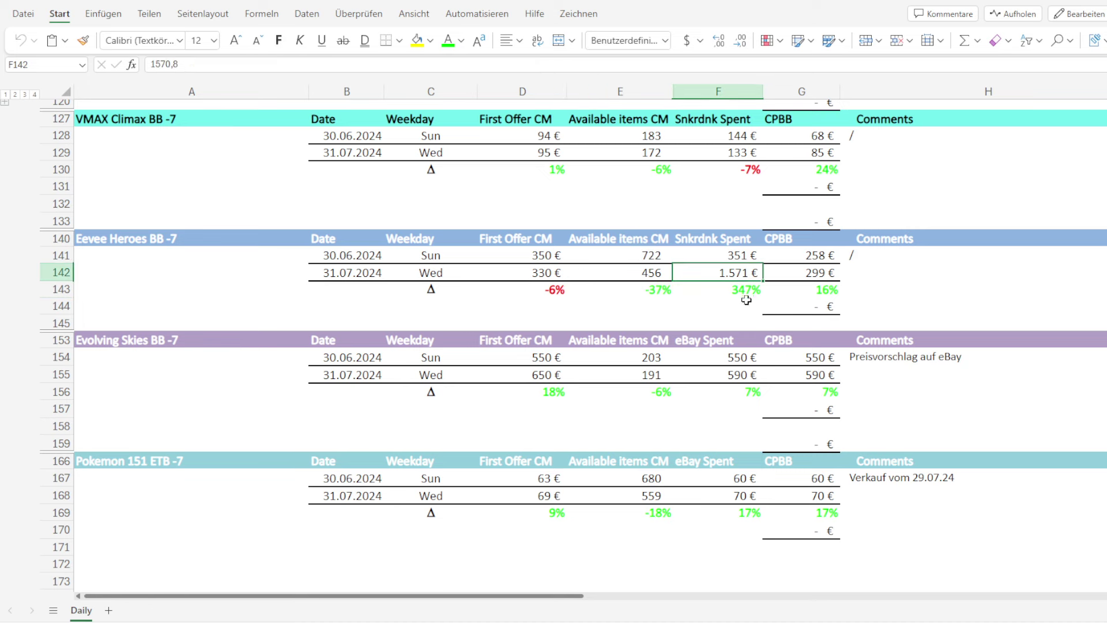
{"action": "left_click", "coordinate": [746, 299]}
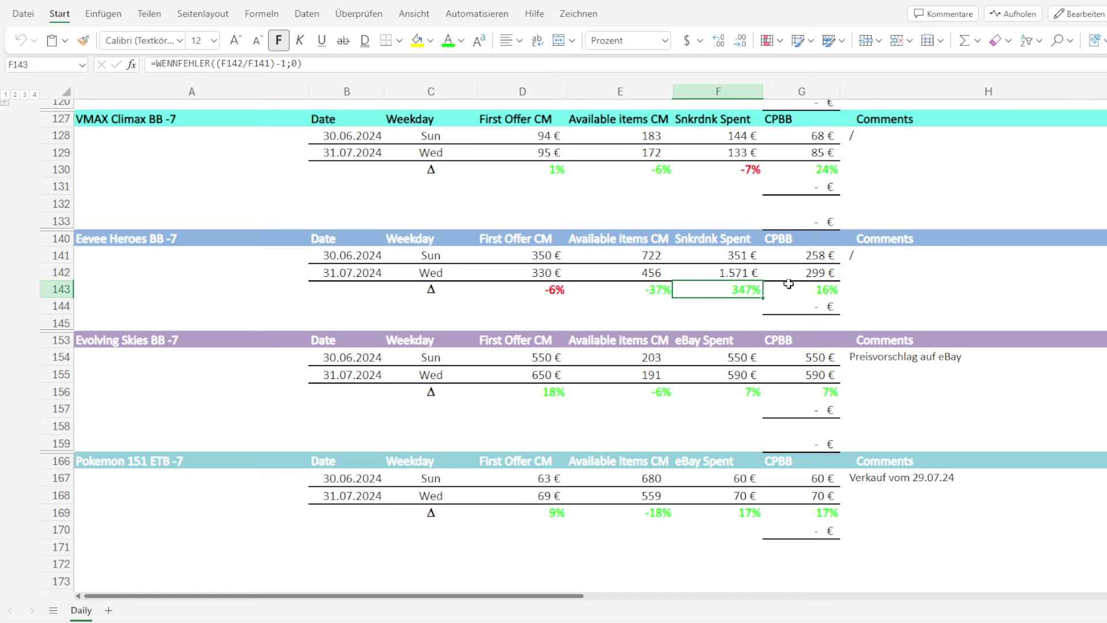
Examine the Evolving Skies block's first offer change, July eBay Spent and CPBB, and the comment on the eBay prices
{"action": "scroll", "coordinate": [384, 359], "scroll_direction": "down", "scroll_amount": 1}
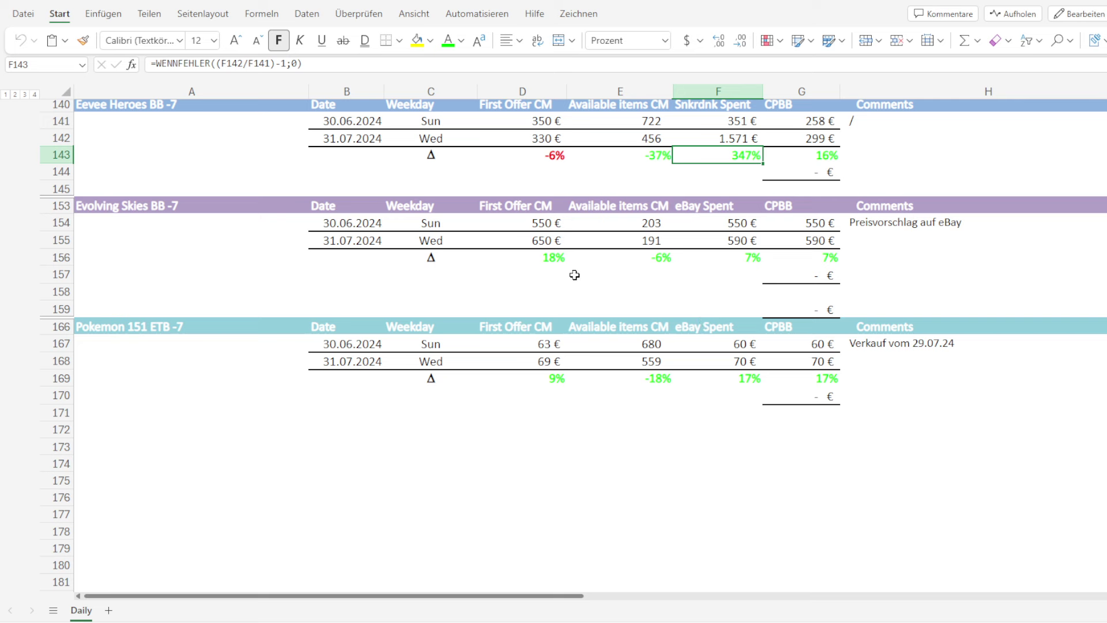
{"action": "left_click", "coordinate": [547, 258]}
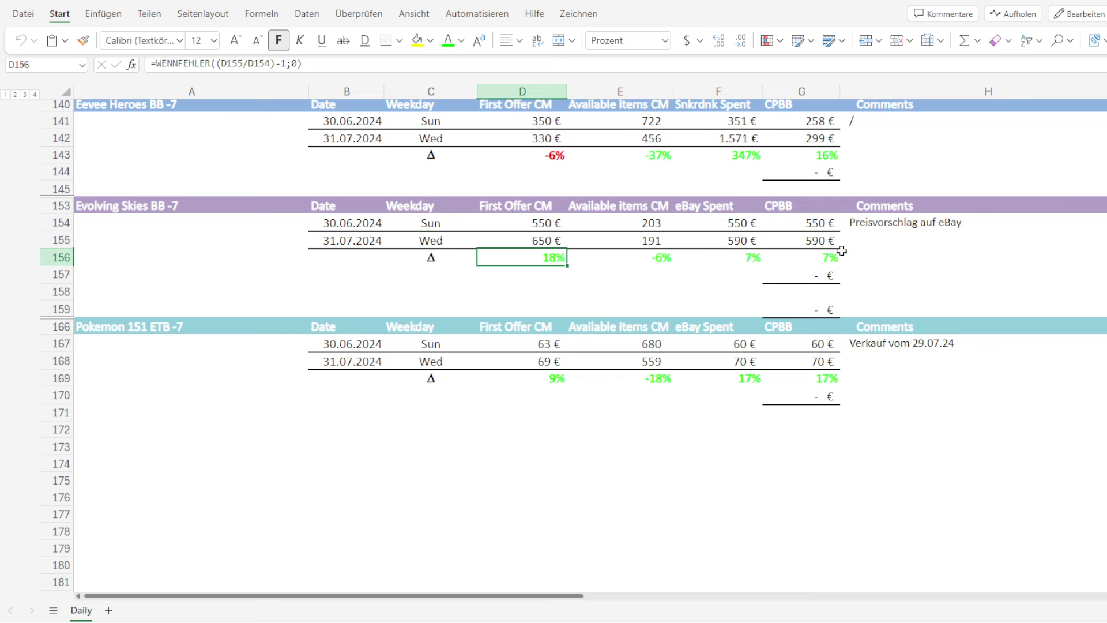
{"action": "left_click", "coordinate": [732, 240]}
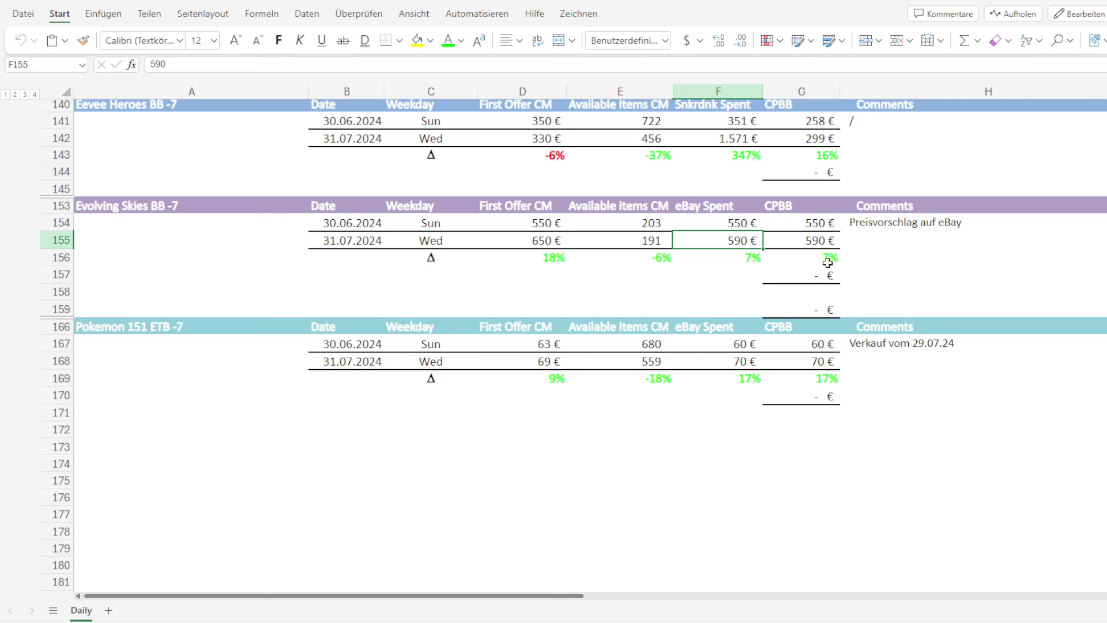
{"action": "left_click", "coordinate": [888, 238]}
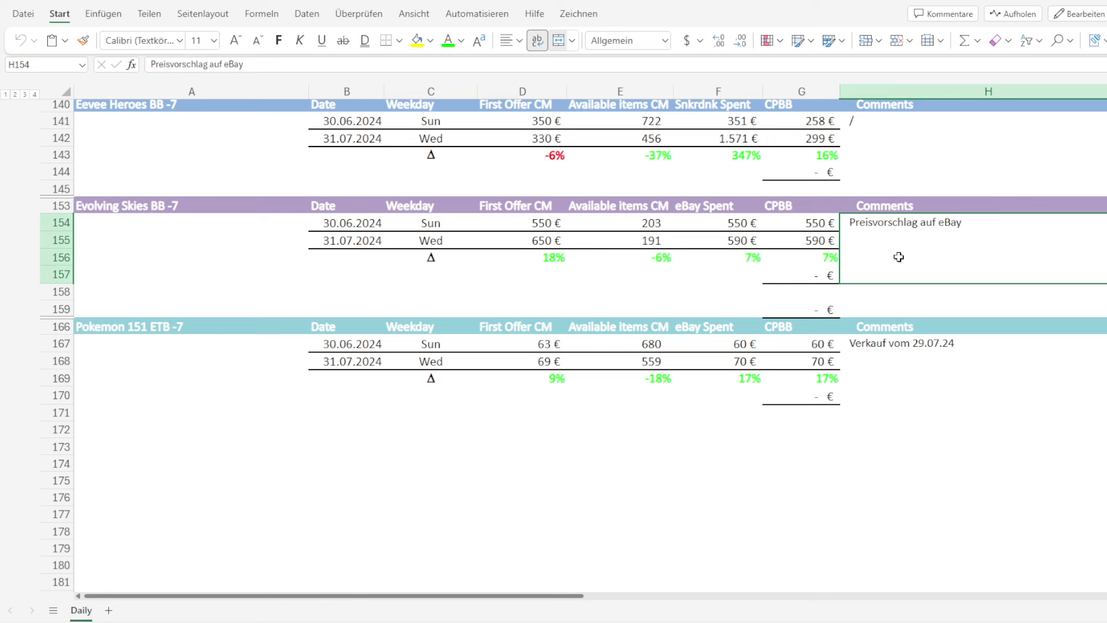
{"action": "left_click", "coordinate": [816, 244]}
{"action": "left_click", "coordinate": [751, 241]}
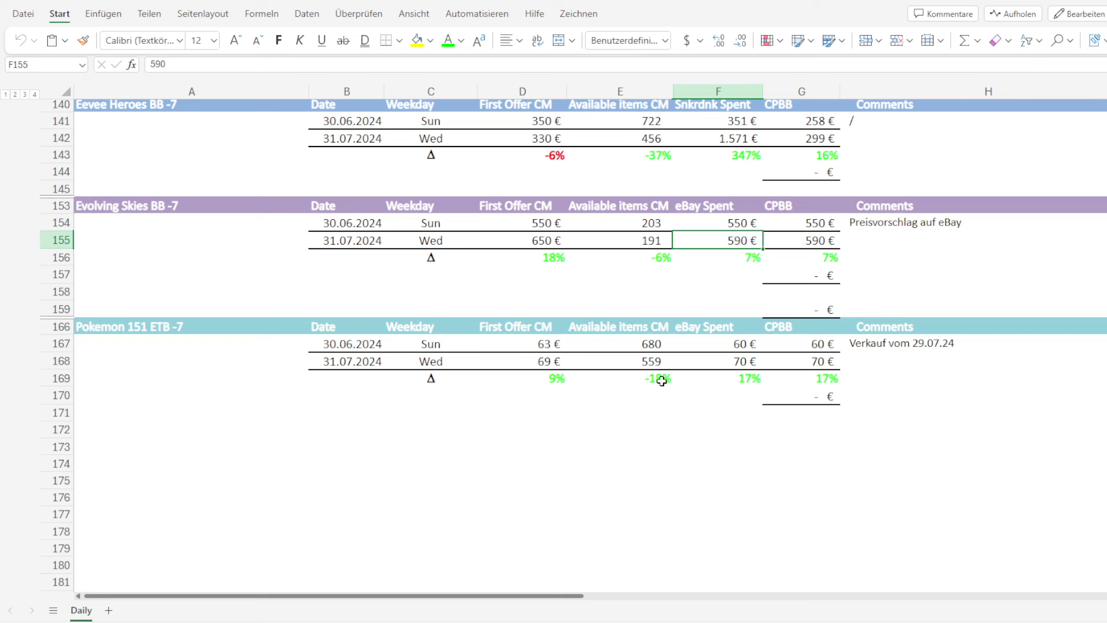
Examine the Pokemon 151 ETB block's July first offer and eBay Spent, the changes in available items and spending, and the sale comment
{"action": "left_click", "coordinate": [543, 361]}
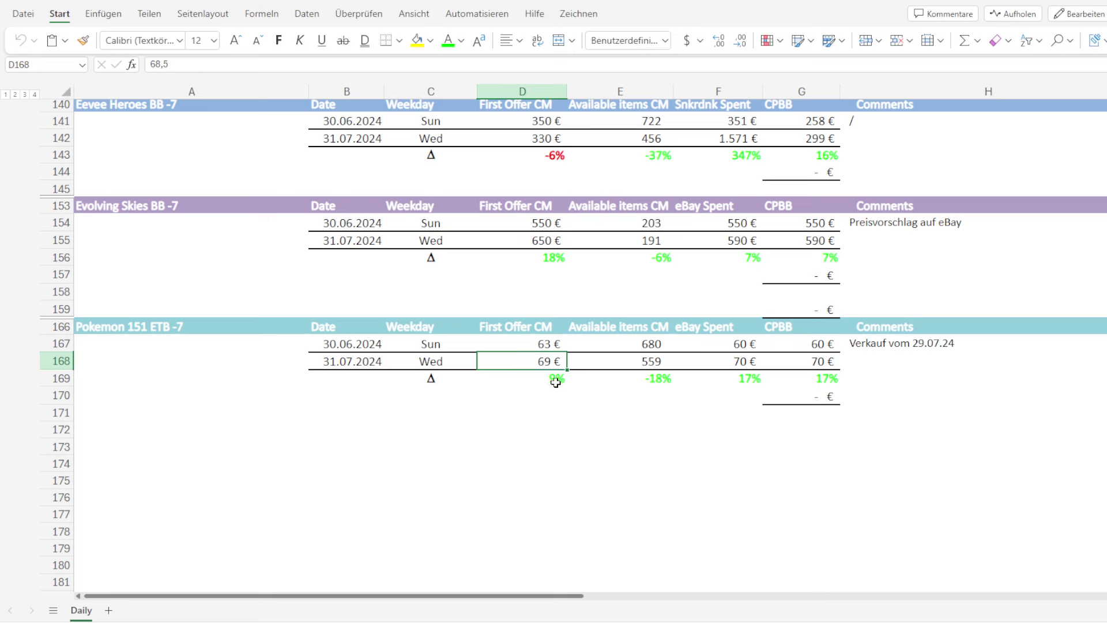
{"action": "left_click", "coordinate": [656, 380]}
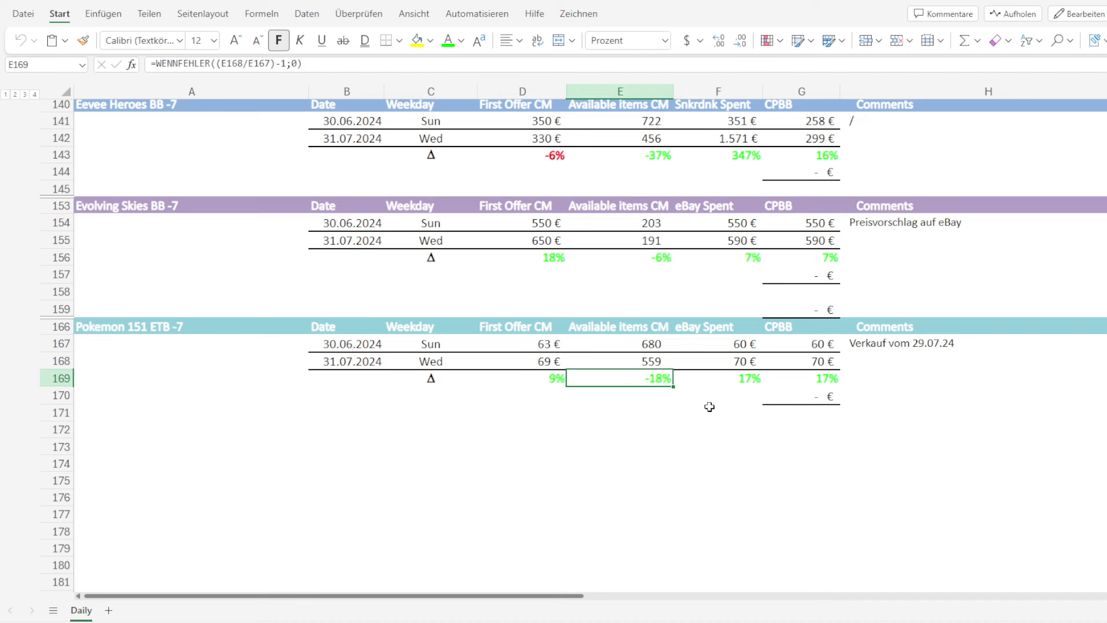
{"action": "left_click", "coordinate": [750, 380]}
{"action": "left_click", "coordinate": [538, 365]}
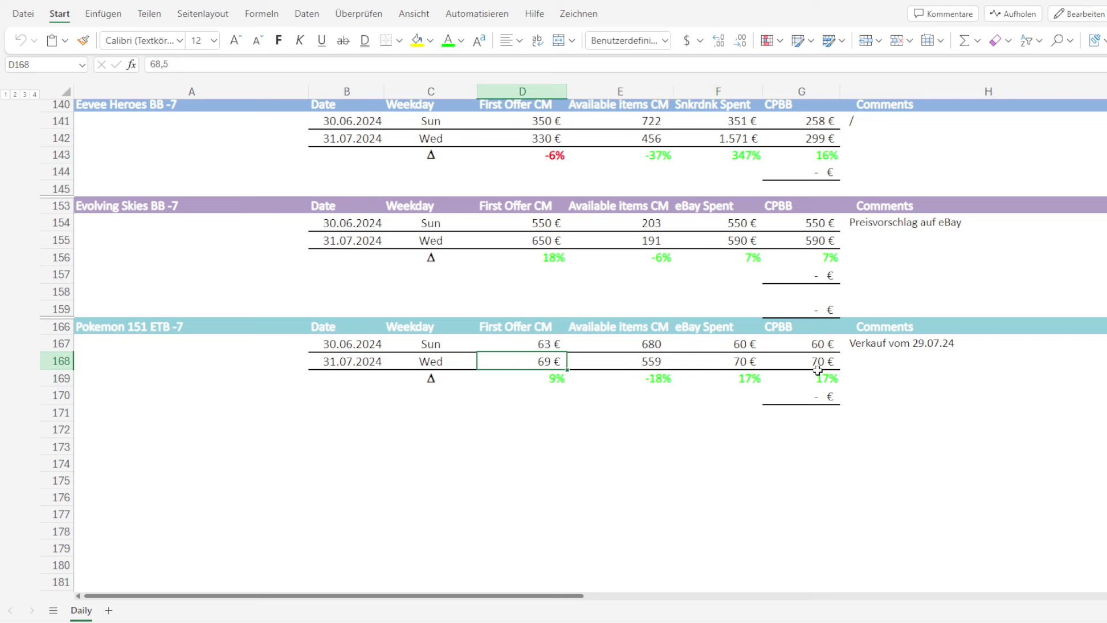
{"action": "left_click", "coordinate": [903, 360]}
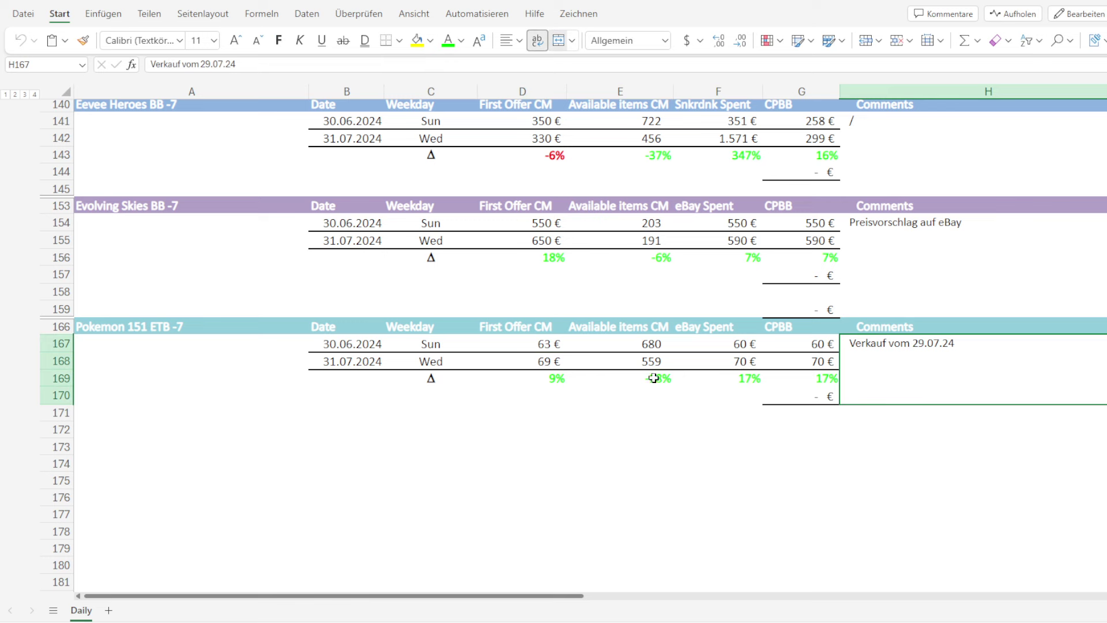
{"action": "left_click", "coordinate": [742, 362]}
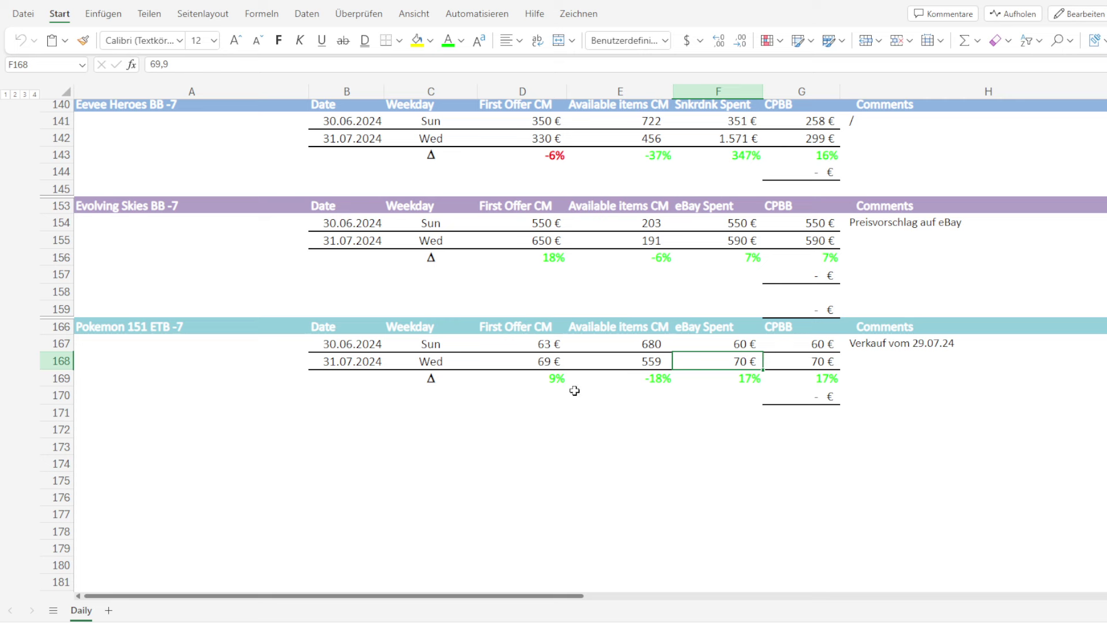
{"action": "left_click", "coordinate": [548, 363]}
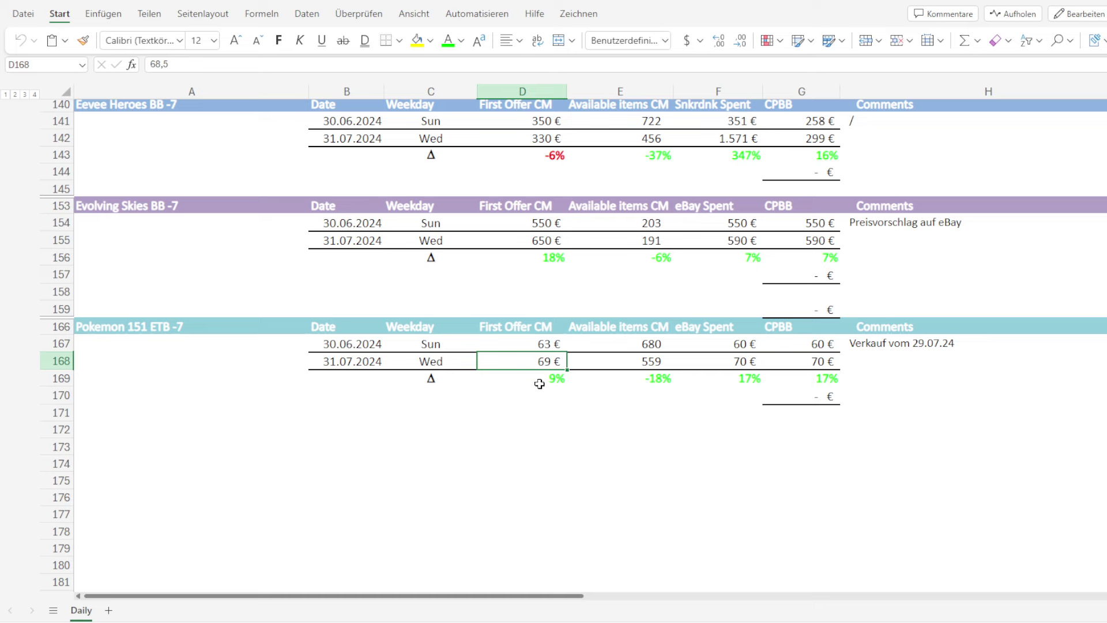
{"action": "scroll", "coordinate": [568, 414], "scroll_direction": "up", "scroll_amount": 3}
{"action": "scroll", "coordinate": [571, 417], "scroll_direction": "up", "scroll_amount": 8}
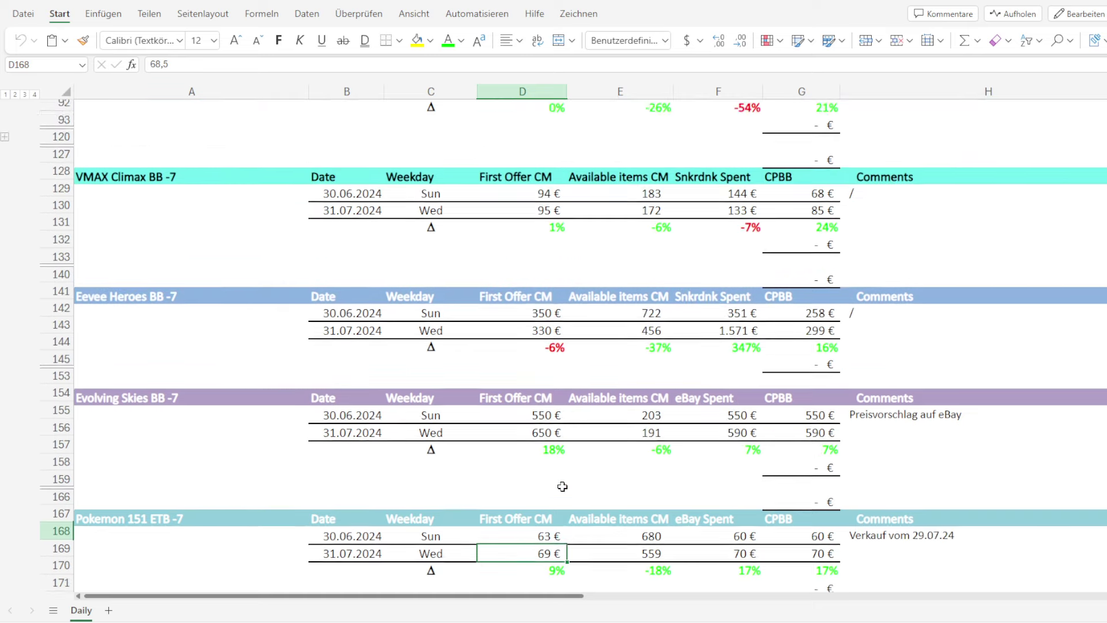